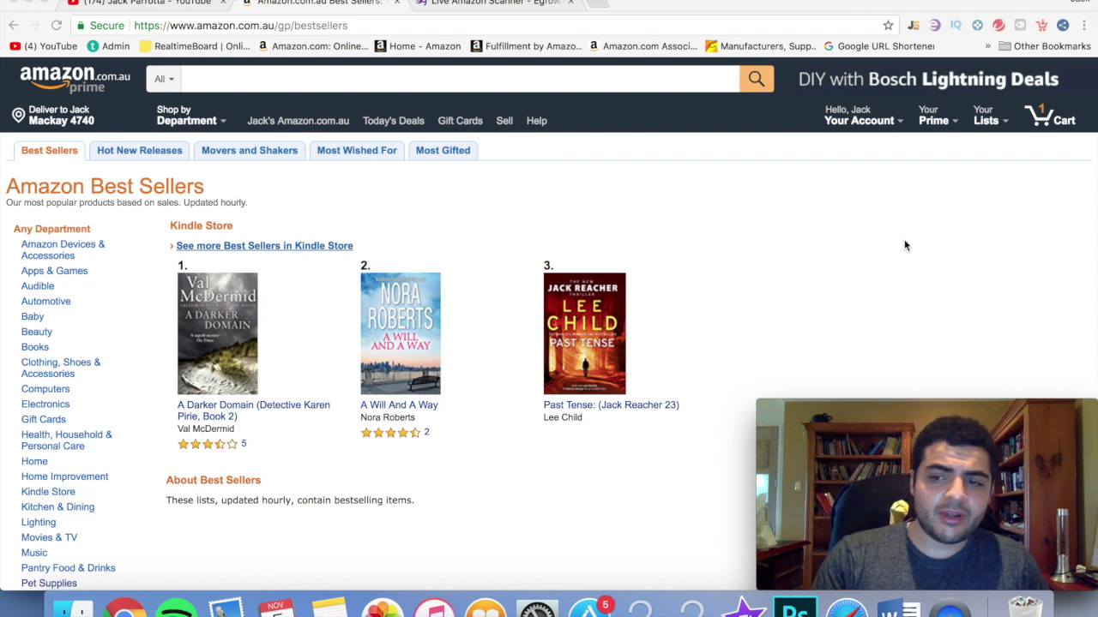
Return to the Google results, search for "amazon australia best sellers" with corrected spelling, and open the Amazon.com.au Best Sellers page
{"action": "left_click", "coordinate": [461, 4]}
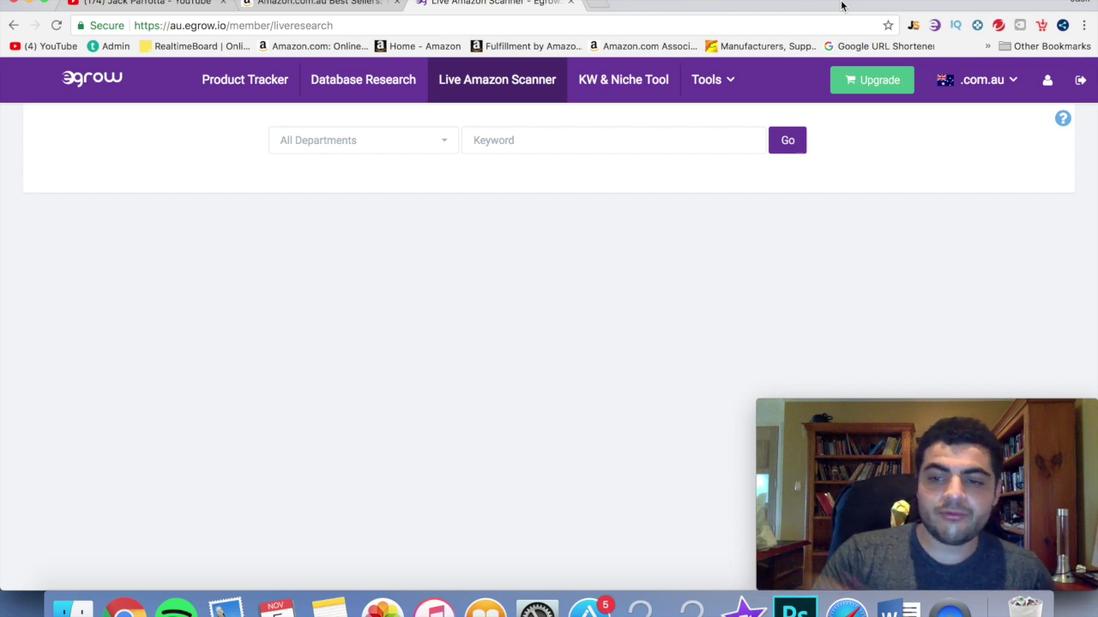
{"action": "left_click", "coordinate": [277, 3]}
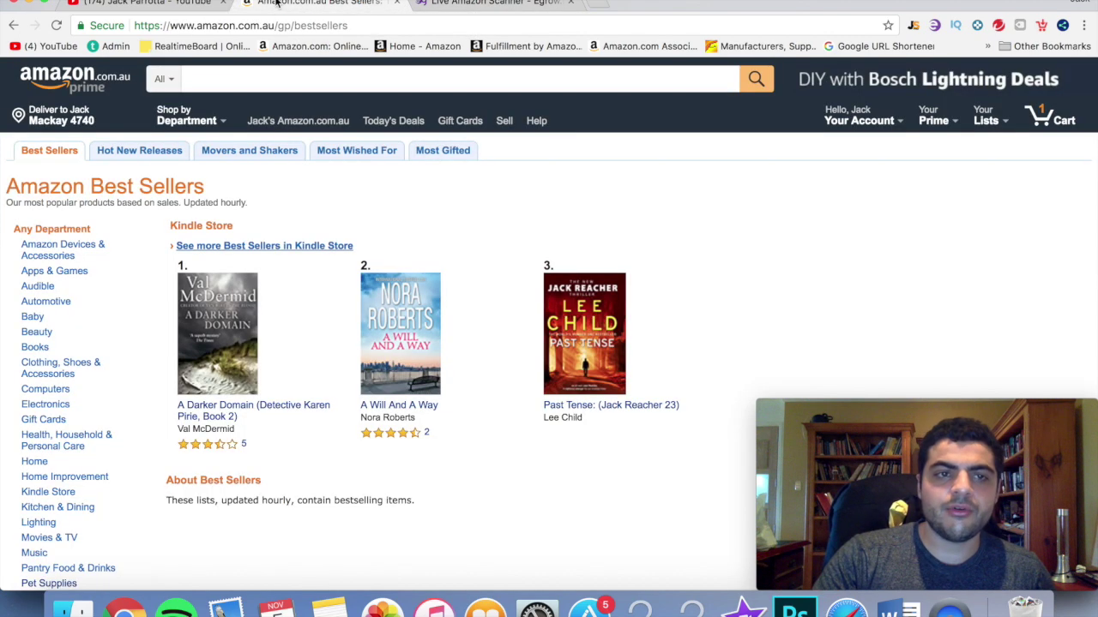
{"action": "left_click", "coordinate": [14, 27]}
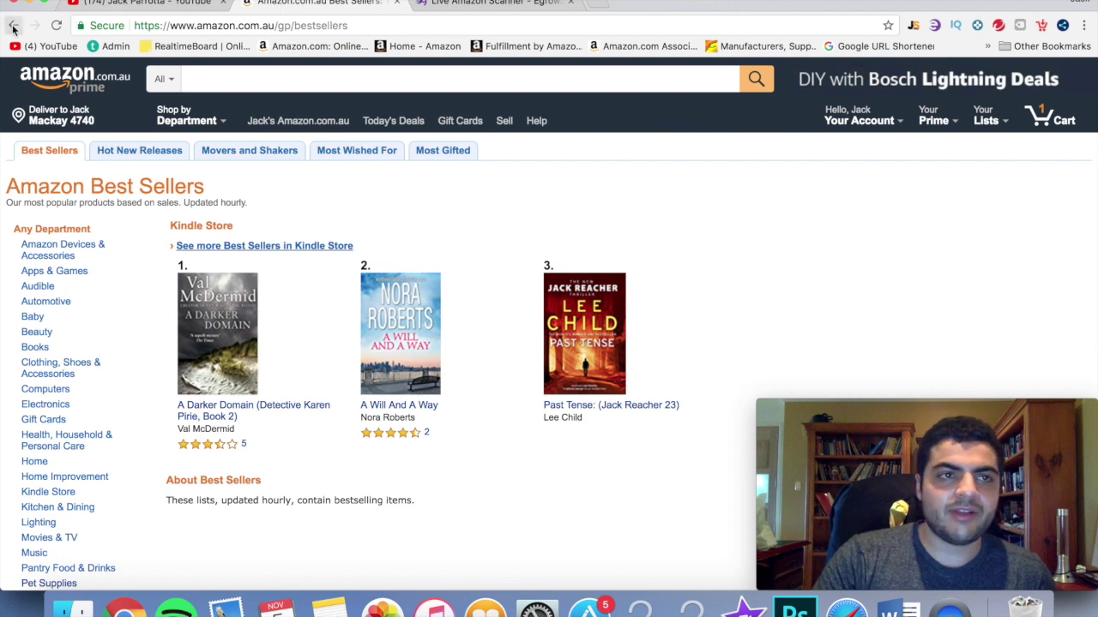
{"action": "scroll", "coordinate": [217, 201], "scroll_direction": "up", "scroll_amount": 3}
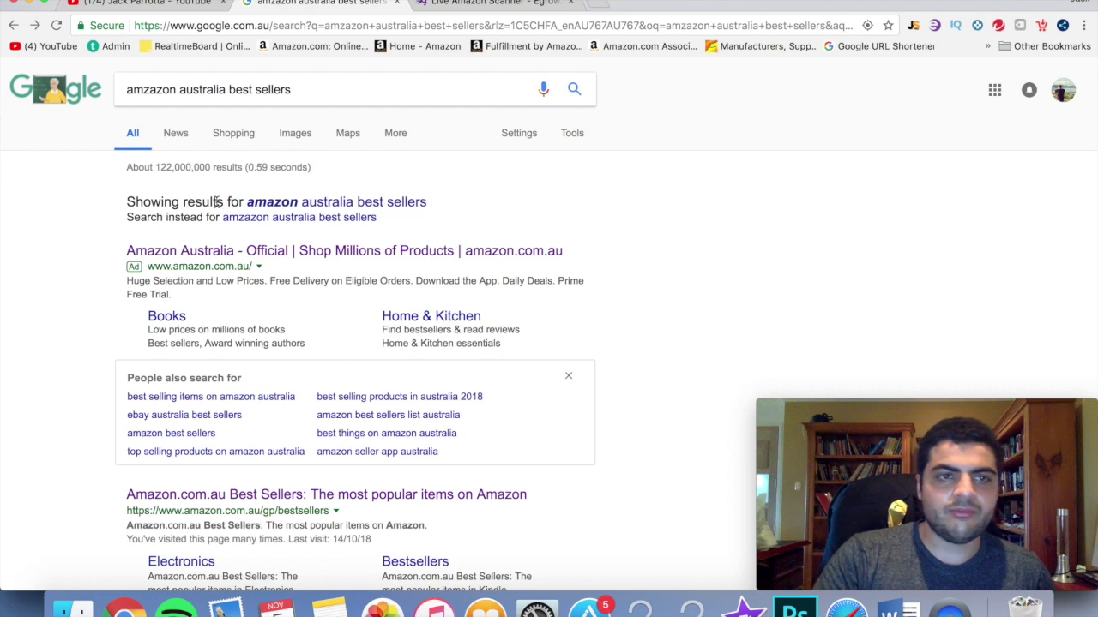
{"action": "left_click", "coordinate": [347, 206]}
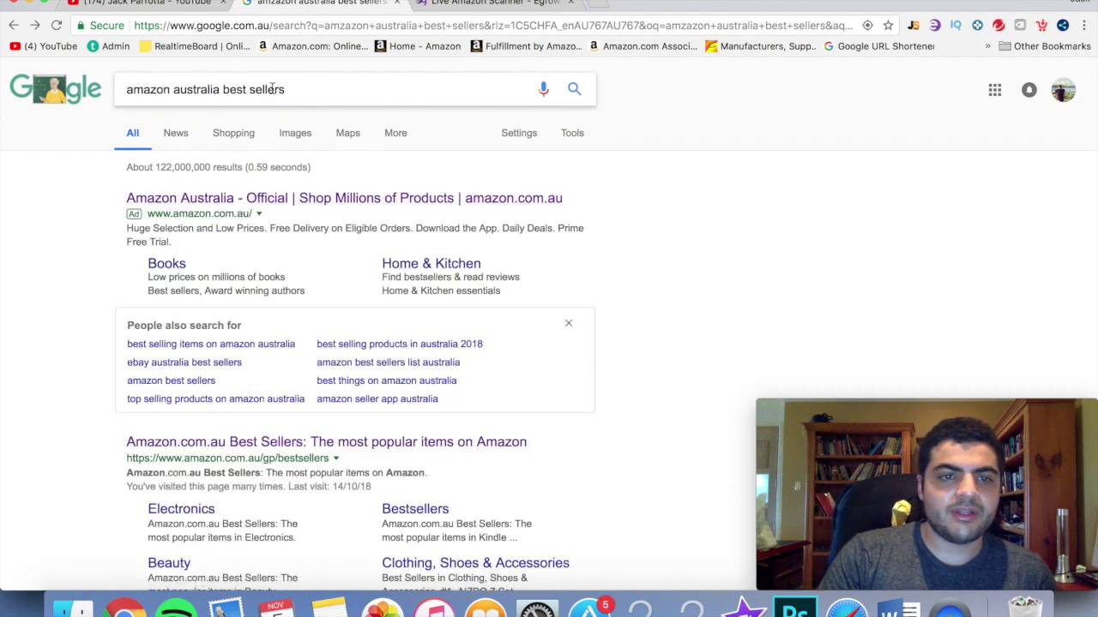
{"action": "scroll", "coordinate": [266, 214], "scroll_direction": "down", "scroll_amount": 2}
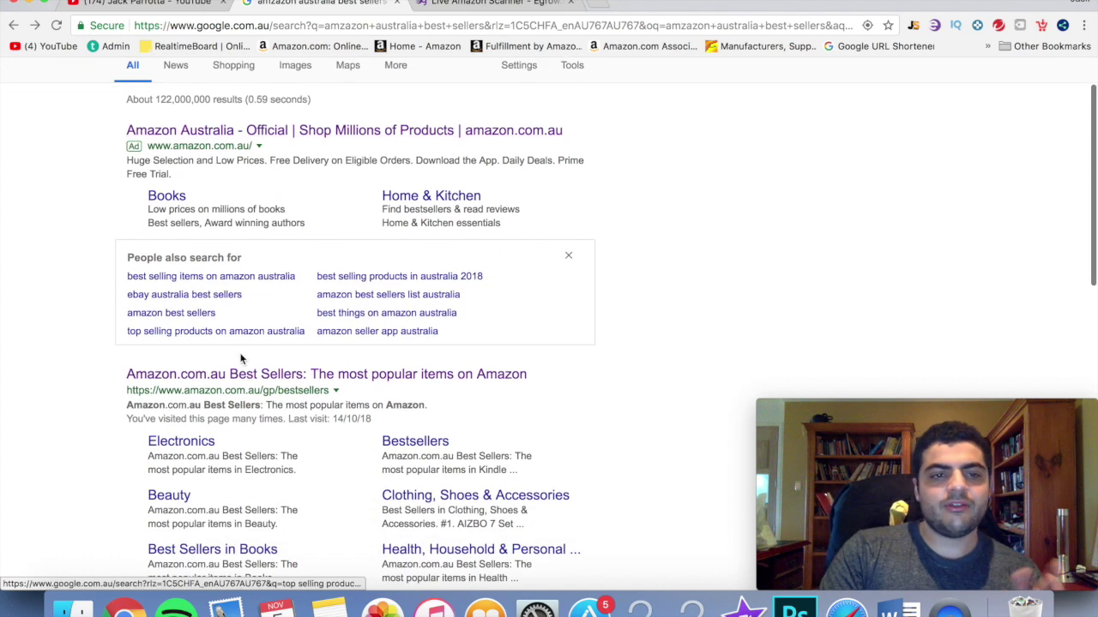
{"action": "left_click", "coordinate": [443, 386]}
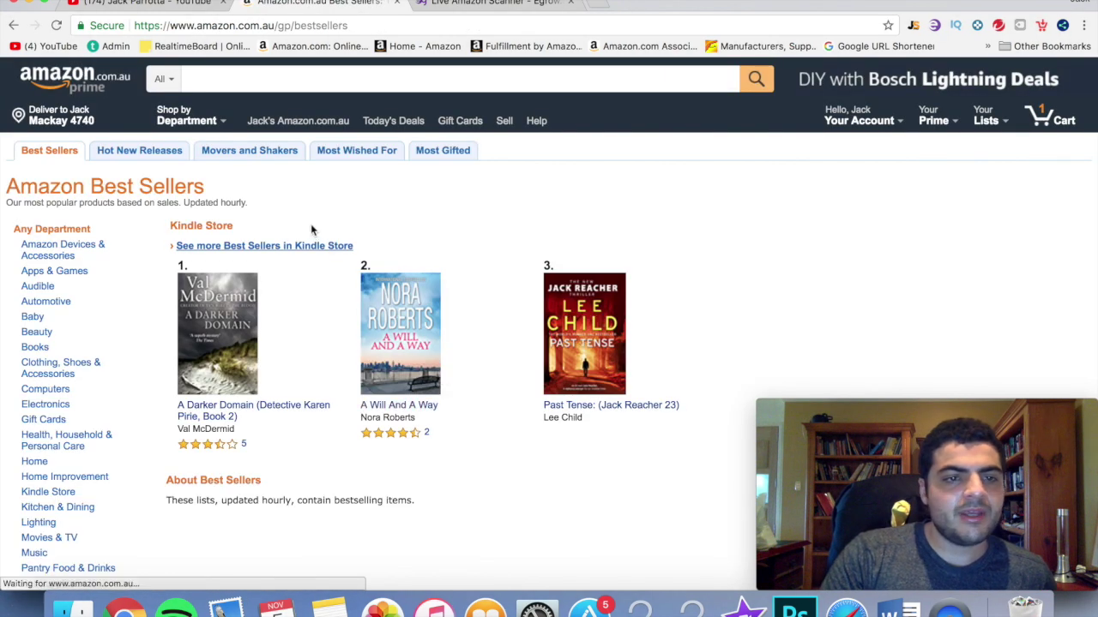
Review the best seller departments and open the Pet Supplies category
{"action": "scroll", "coordinate": [311, 230], "scroll_direction": "down", "scroll_amount": 1}
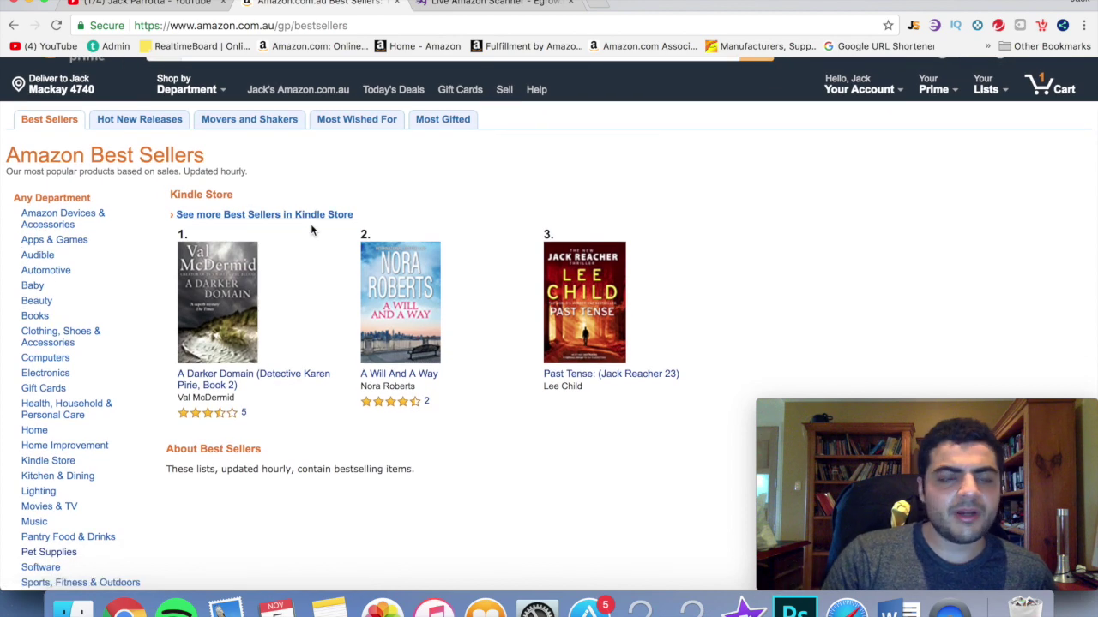
{"action": "scroll", "coordinate": [81, 283], "scroll_direction": "down", "scroll_amount": 1}
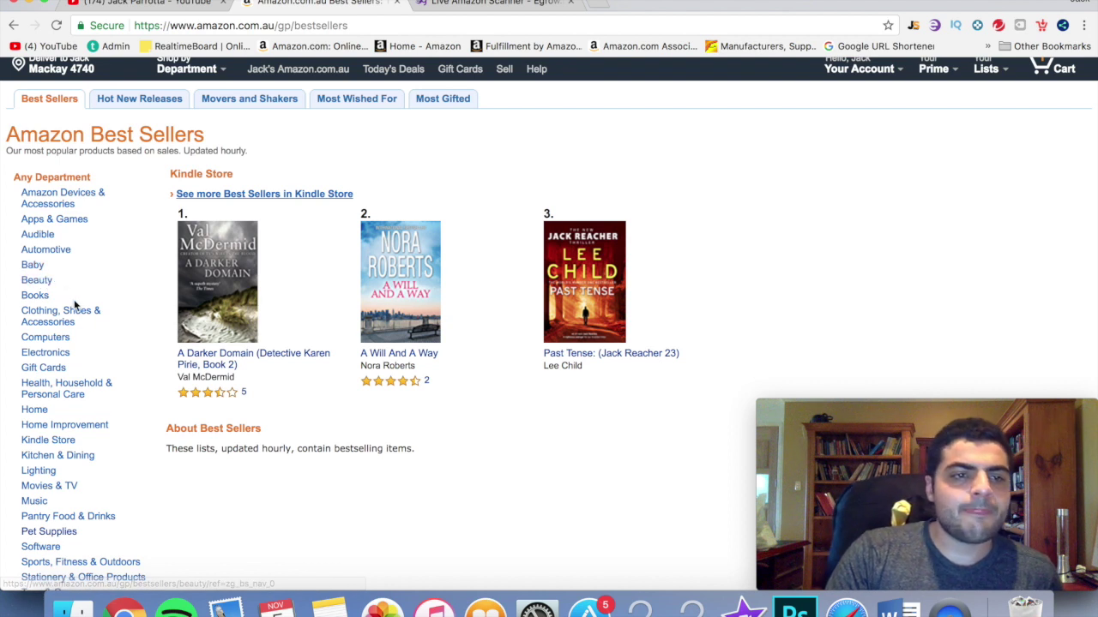
{"action": "scroll", "coordinate": [73, 302], "scroll_direction": "down", "scroll_amount": 2}
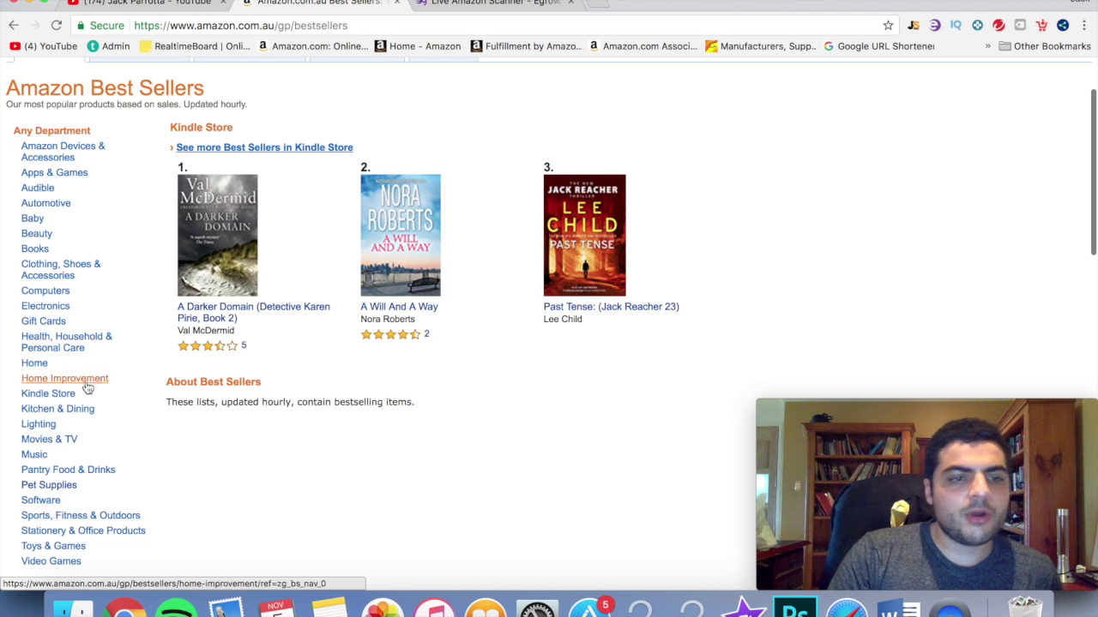
{"action": "scroll", "coordinate": [88, 387], "scroll_direction": "down", "scroll_amount": 1}
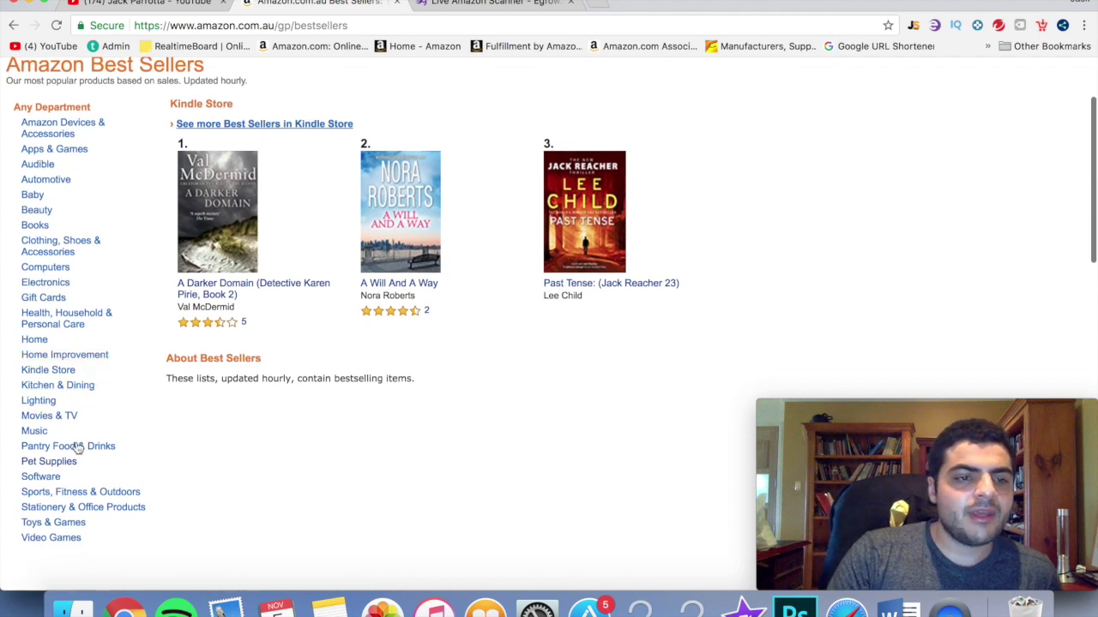
{"action": "scroll", "coordinate": [69, 459], "scroll_direction": "down", "scroll_amount": 1}
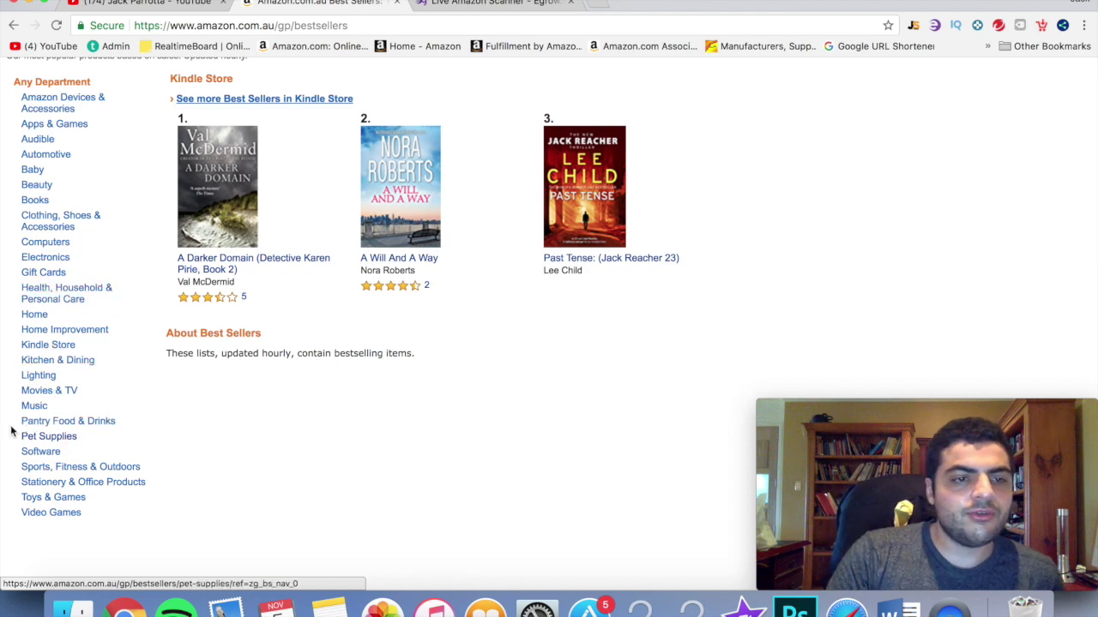
{"action": "left_click", "coordinate": [39, 439]}
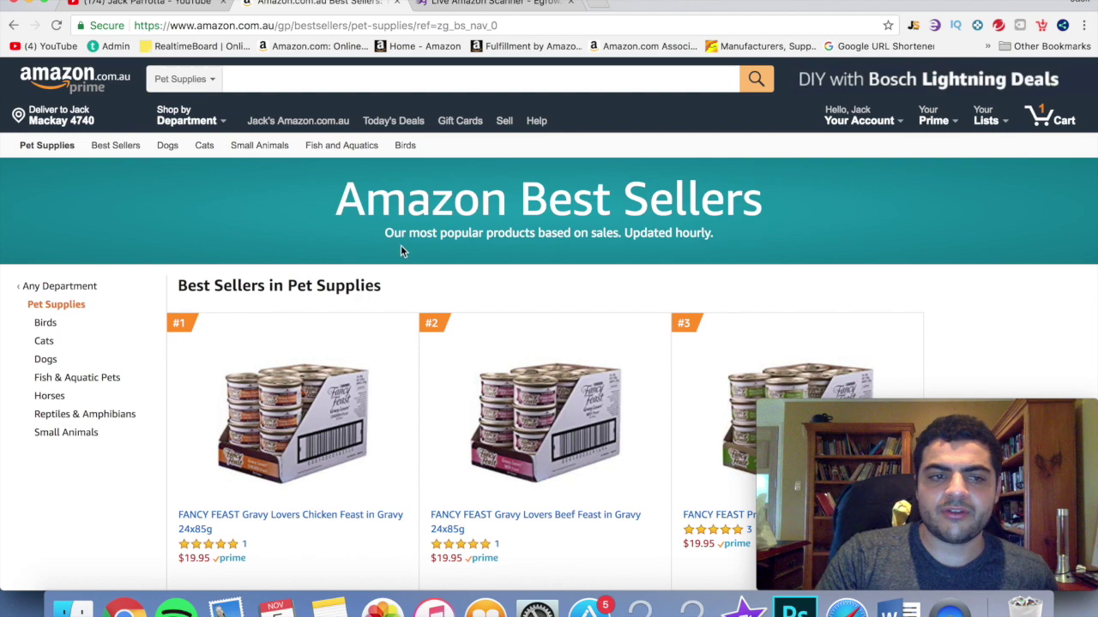
Examine the Pet Supplies best sellers for potential products to sell, comparing their ranks, prices and reviews
{"action": "scroll", "coordinate": [400, 249], "scroll_direction": "down", "scroll_amount": 6}
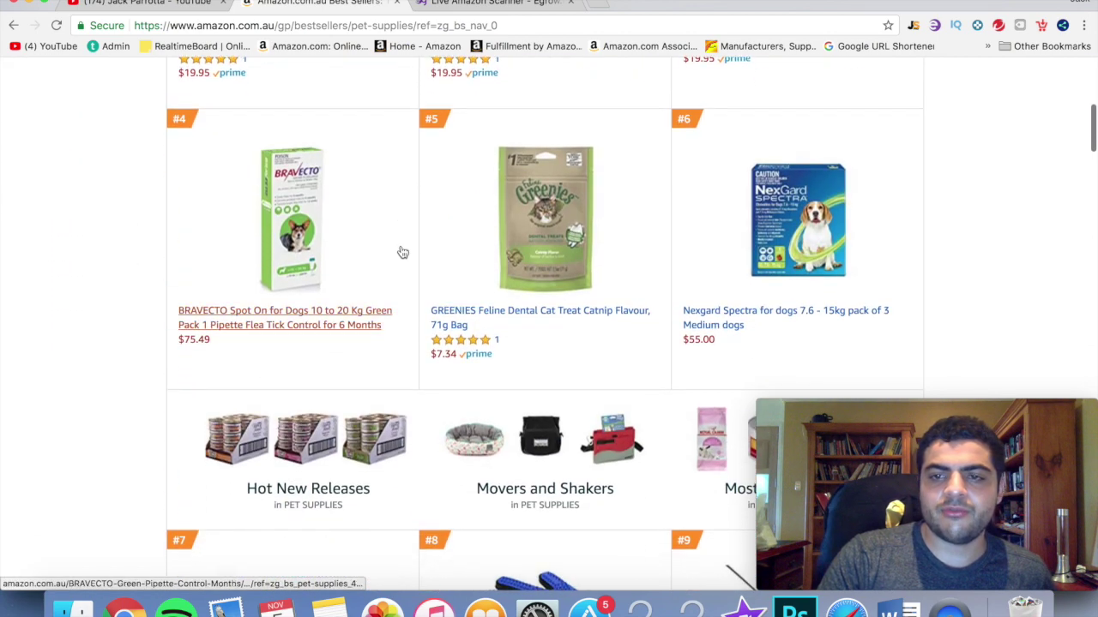
{"action": "scroll", "coordinate": [402, 252], "scroll_direction": "down", "scroll_amount": 4}
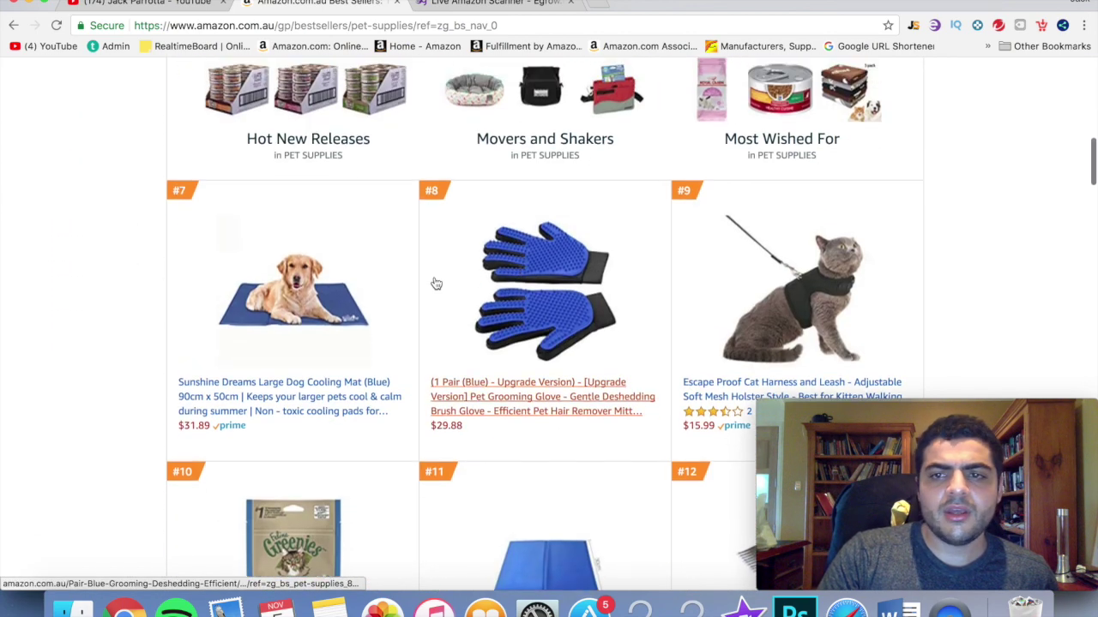
{"action": "scroll", "coordinate": [436, 284], "scroll_direction": "up", "scroll_amount": 10}
{"action": "scroll", "coordinate": [436, 284], "scroll_direction": "down", "scroll_amount": 8}
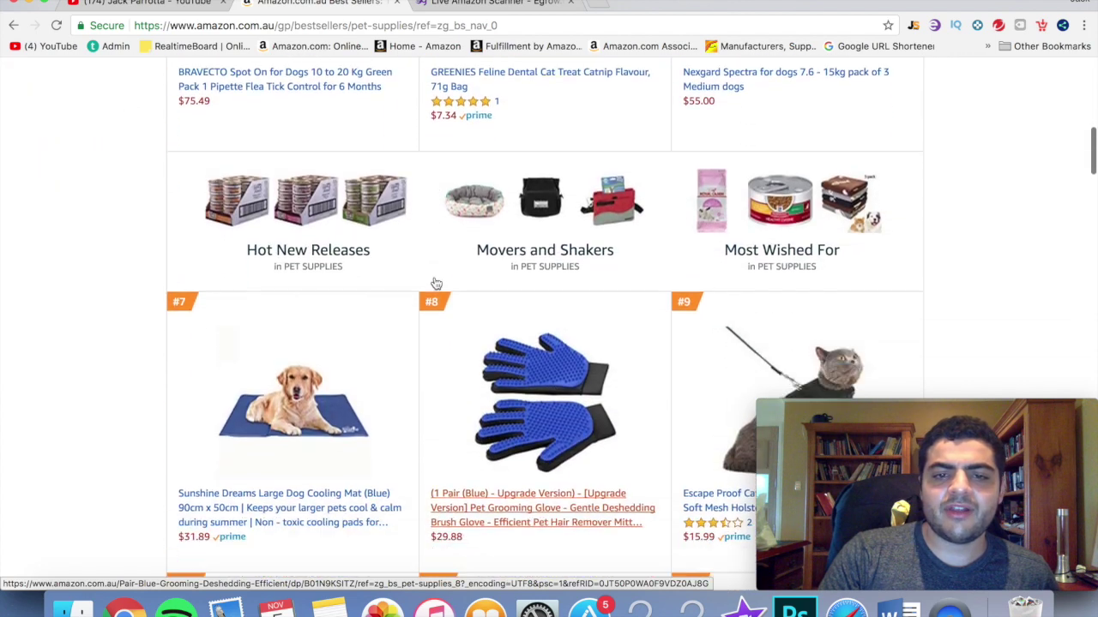
{"action": "scroll", "coordinate": [437, 284], "scroll_direction": "down", "scroll_amount": 1}
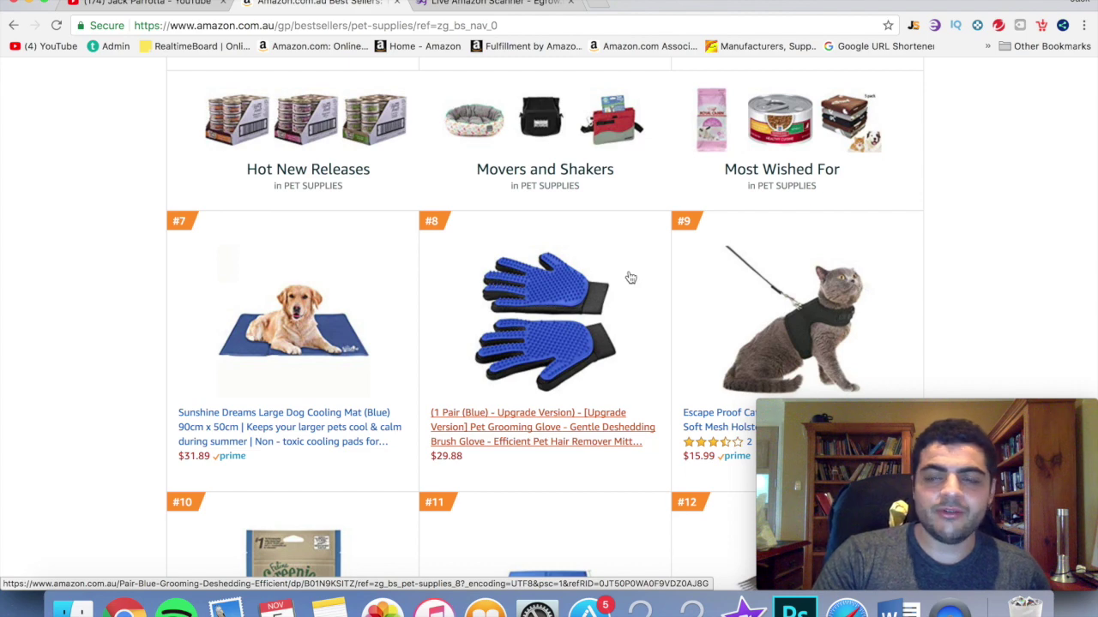
{"action": "scroll", "coordinate": [630, 278], "scroll_direction": "up", "scroll_amount": 5}
{"action": "scroll", "coordinate": [630, 278], "scroll_direction": "down", "scroll_amount": 5}
{"action": "scroll", "coordinate": [630, 278], "scroll_direction": "down", "scroll_amount": 2}
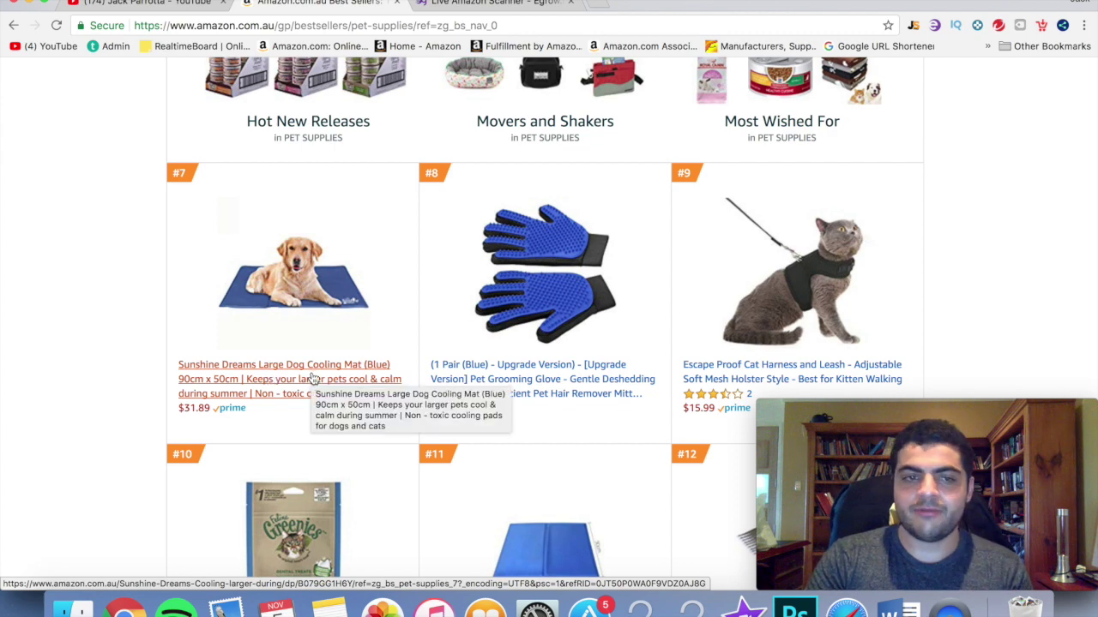
{"action": "scroll", "coordinate": [440, 341], "scroll_direction": "down", "scroll_amount": 5}
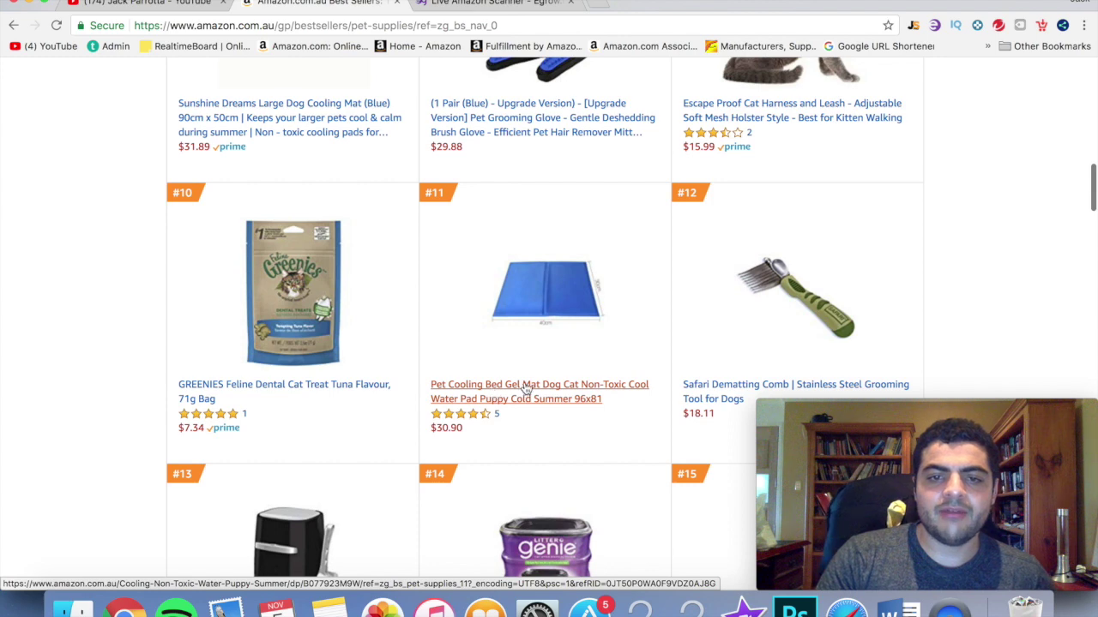
{"action": "scroll", "coordinate": [527, 390], "scroll_direction": "up", "scroll_amount": 1}
Switch to Egrow, view its available tools and open the member home page
{"action": "left_click", "coordinate": [729, 79]}
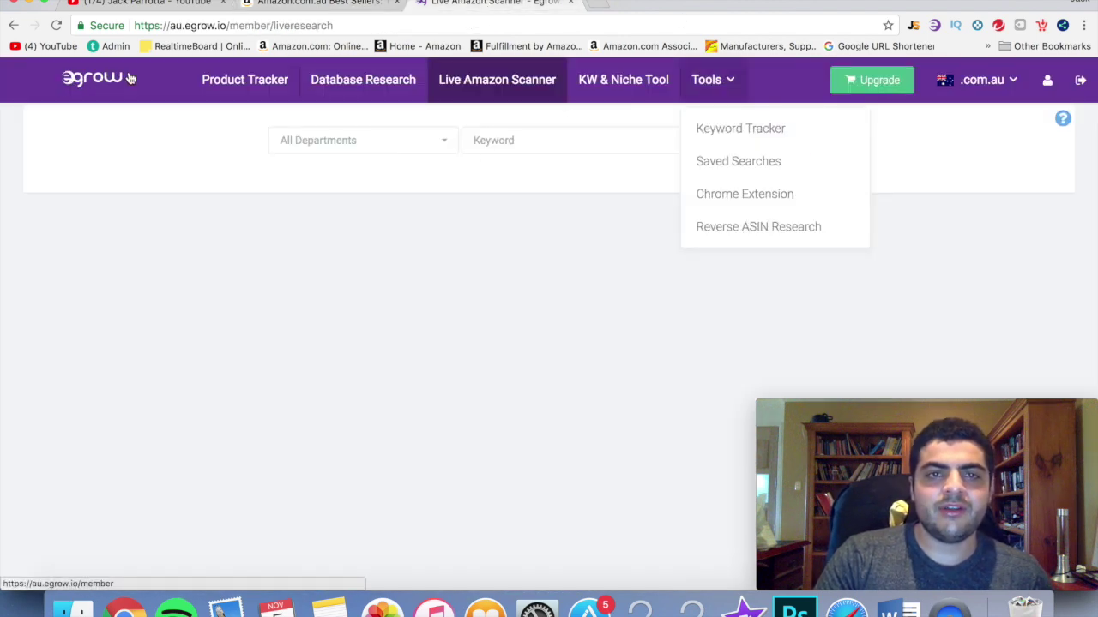
{"action": "left_click", "coordinate": [79, 82]}
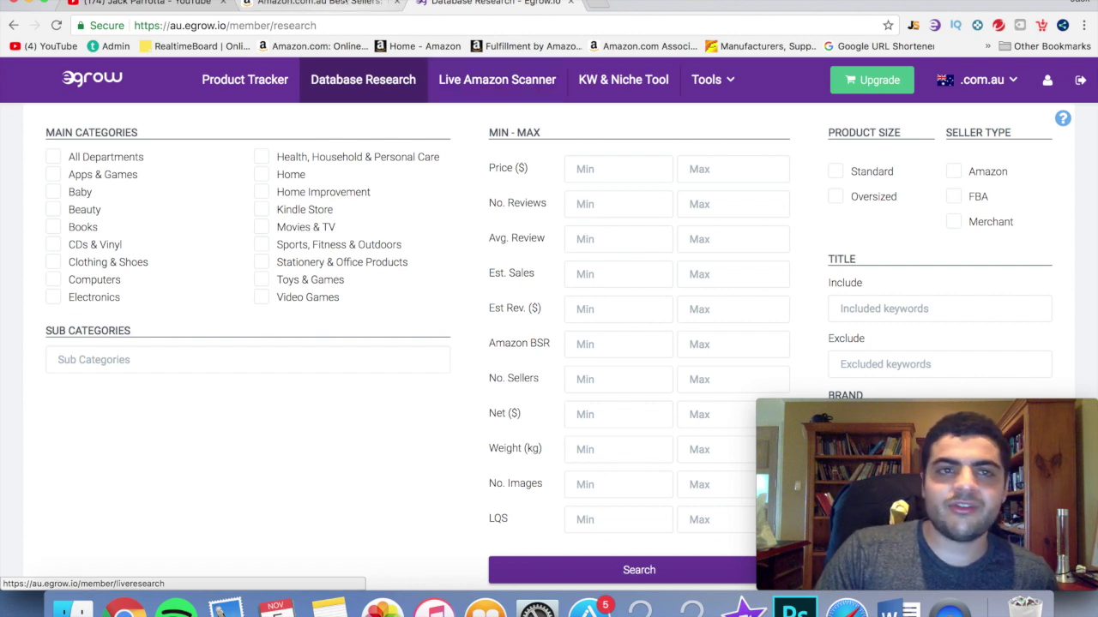
Try to analyse the Amazon Pet Supplies best sellers page with the Egrow browser extension
{"action": "left_click", "coordinate": [333, 5]}
{"action": "scroll", "coordinate": [600, 311], "scroll_direction": "up", "scroll_amount": 3}
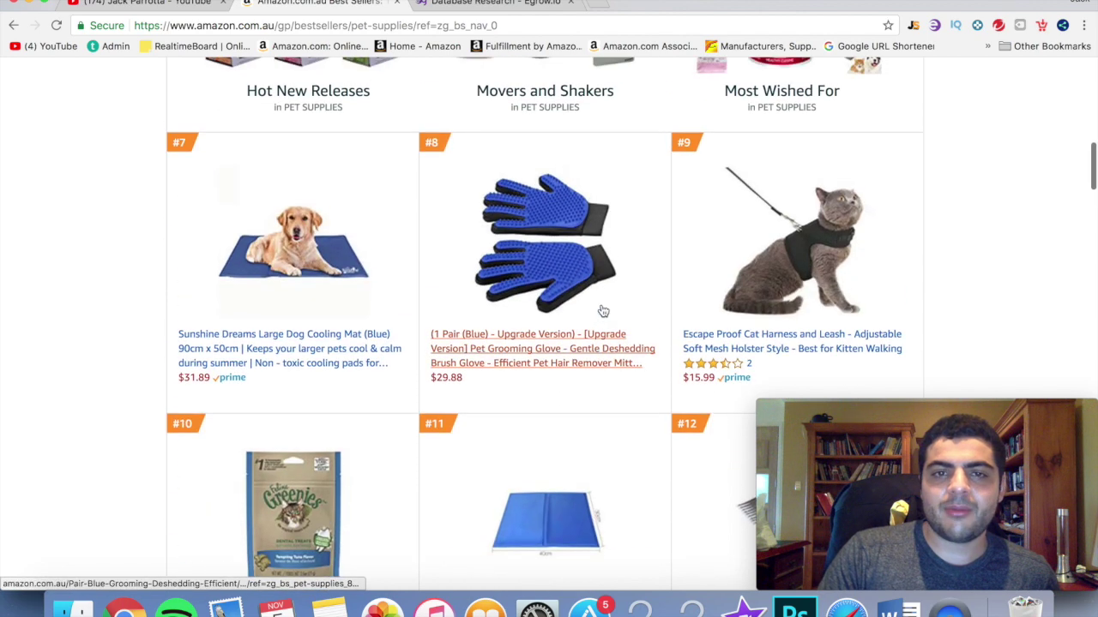
{"action": "left_click", "coordinate": [934, 26]}
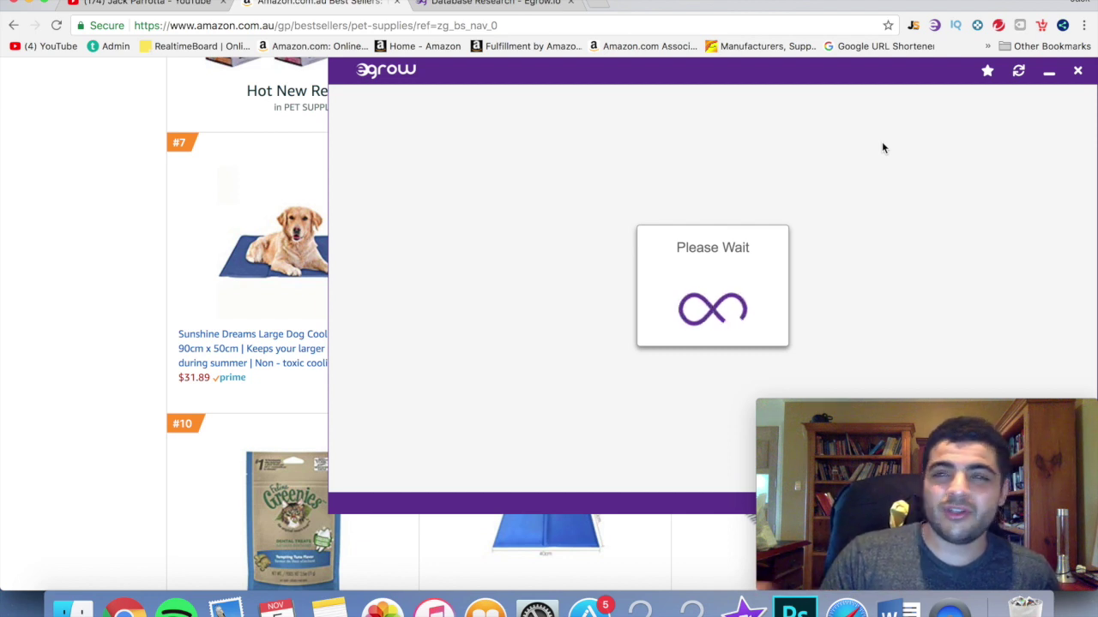
{"action": "left_click", "coordinate": [1078, 73]}
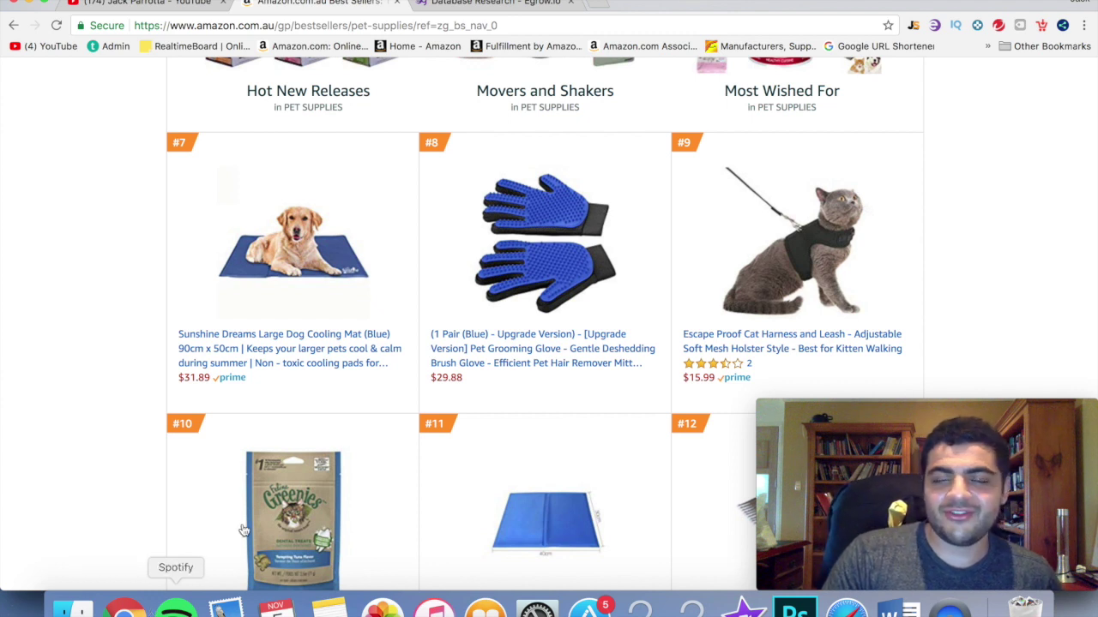
Switch back to Egrow and open the Live Amazon Scanner
{"action": "left_click", "coordinate": [478, 5]}
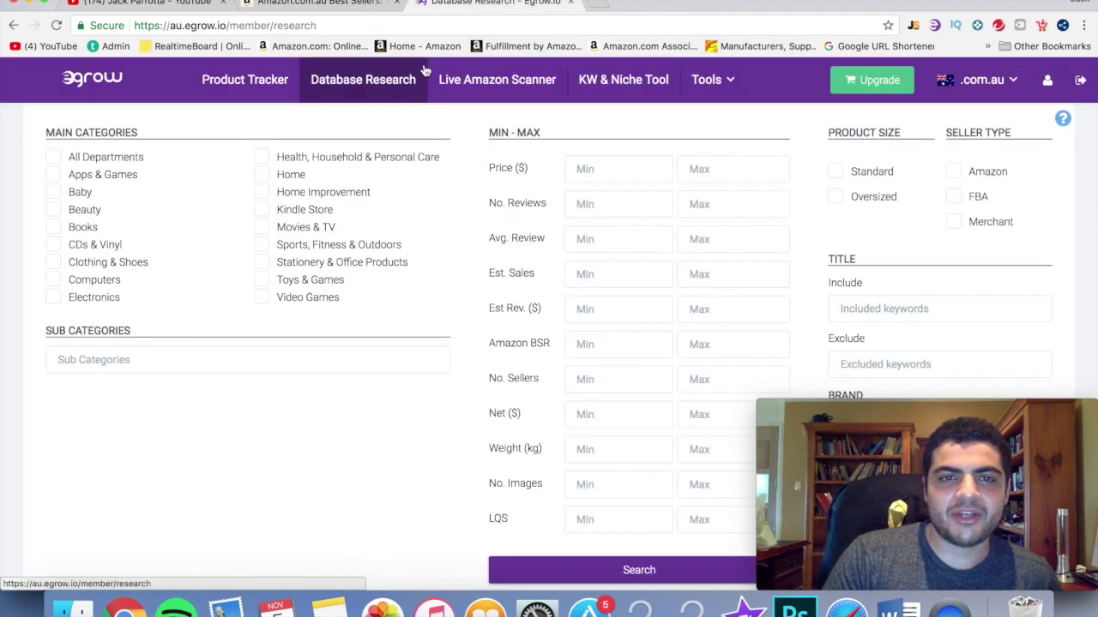
{"action": "left_click", "coordinate": [480, 86]}
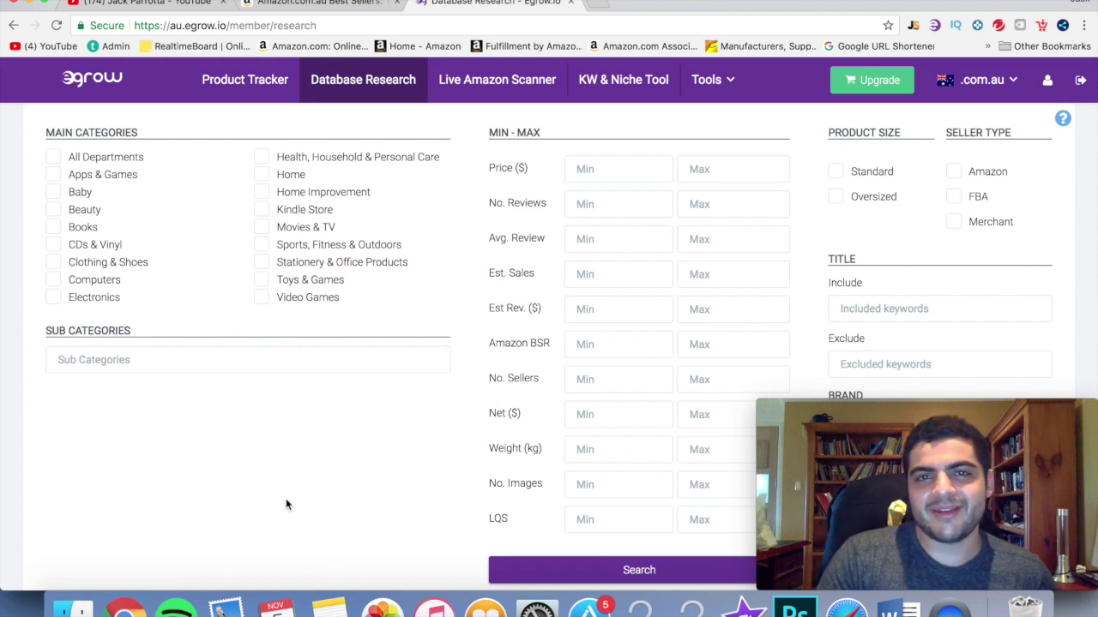
{"action": "left_click", "coordinate": [523, 79]}
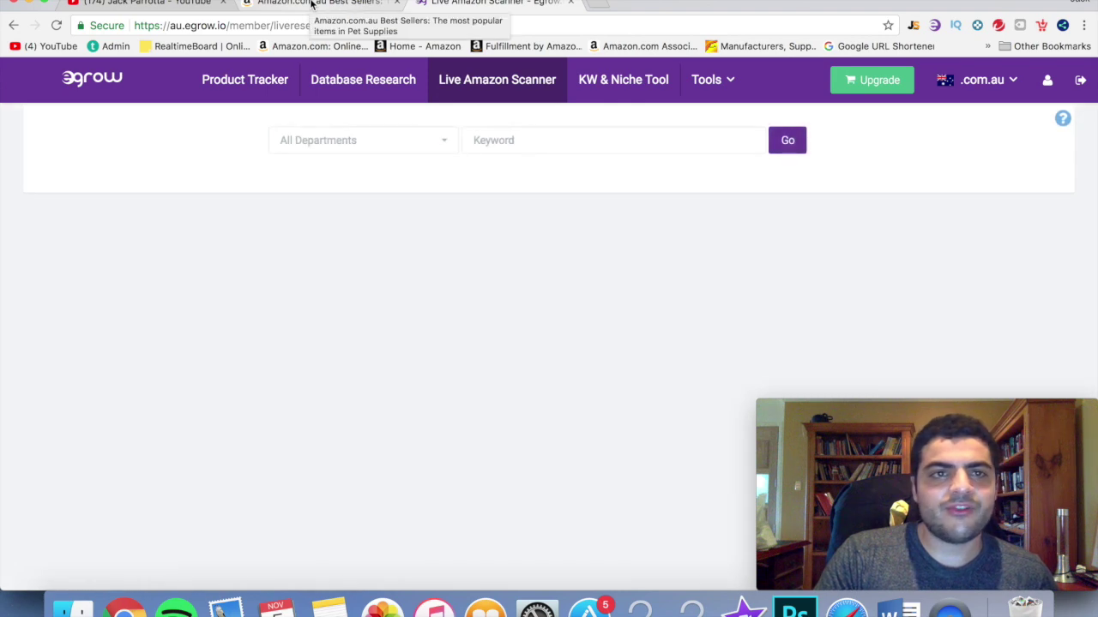
Check the cooling mat among Amazon's pet best sellers and scan all departments in Egrow for the keyword "pet cooling bed"
{"action": "left_click", "coordinate": [311, 5]}
{"action": "scroll", "coordinate": [529, 378], "scroll_direction": "down", "scroll_amount": 2}
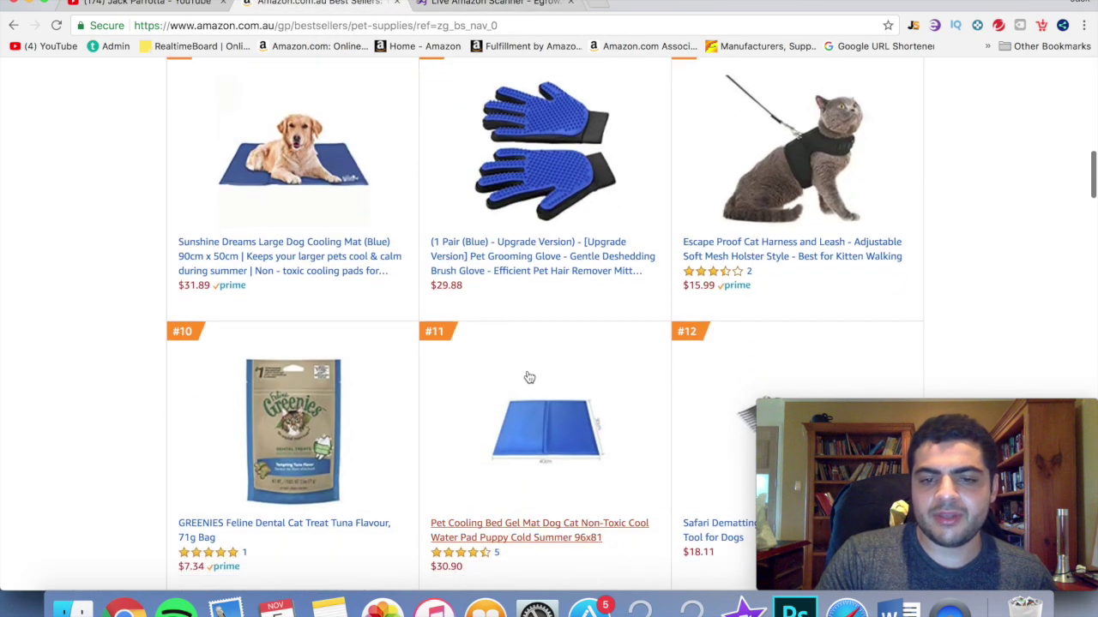
{"action": "left_click", "coordinate": [486, 6]}
{"action": "left_click", "coordinate": [495, 139]}
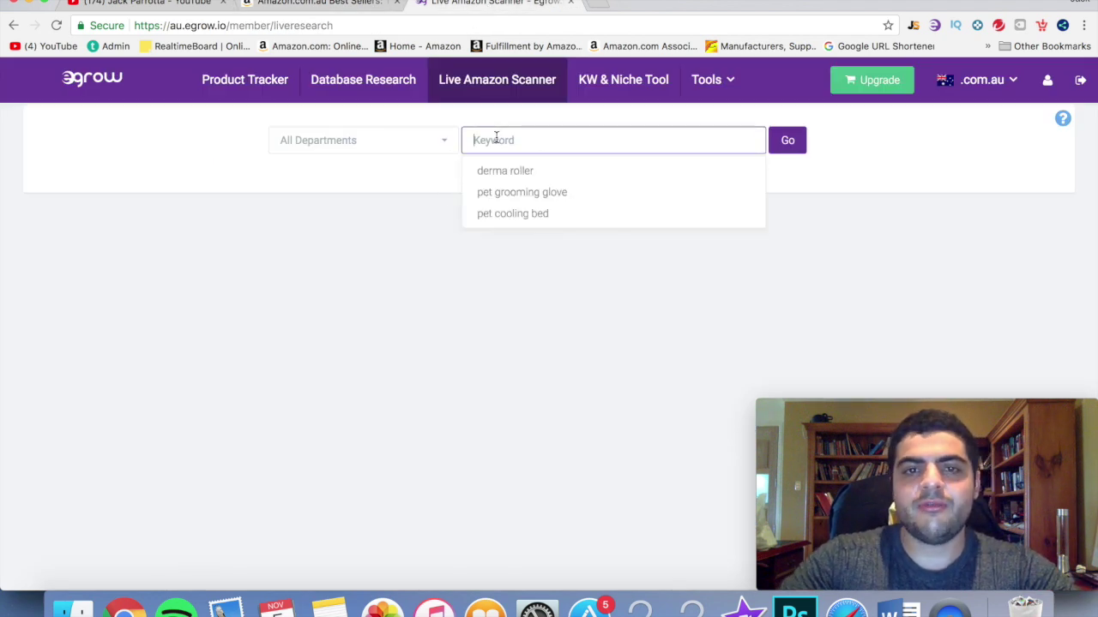
{"action": "left_click", "coordinate": [529, 222]}
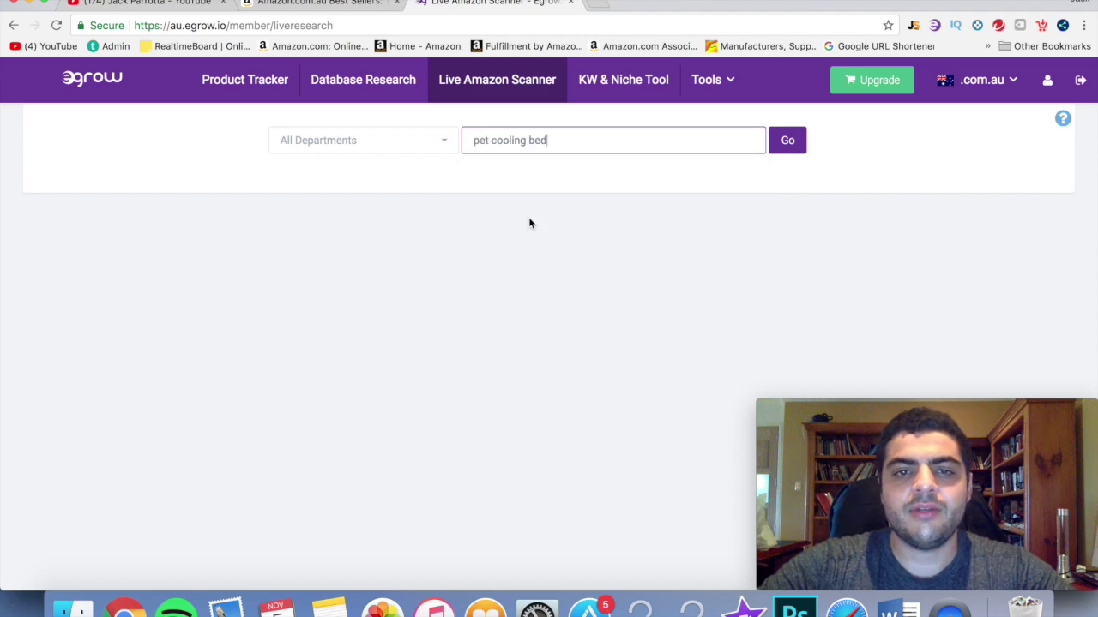
{"action": "left_click", "coordinate": [789, 142]}
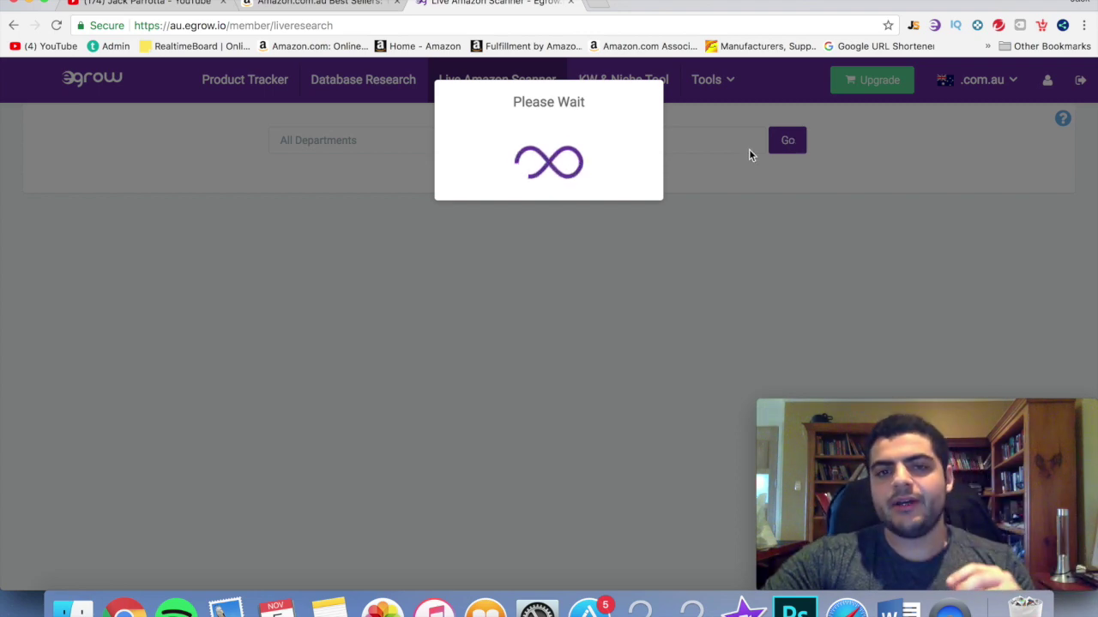
Examine the scanned pet cooling bed listings, comparing price, sellers, reviews, monthly sales and monthly revenue
{"action": "scroll", "coordinate": [823, 95], "scroll_direction": "down", "scroll_amount": 5}
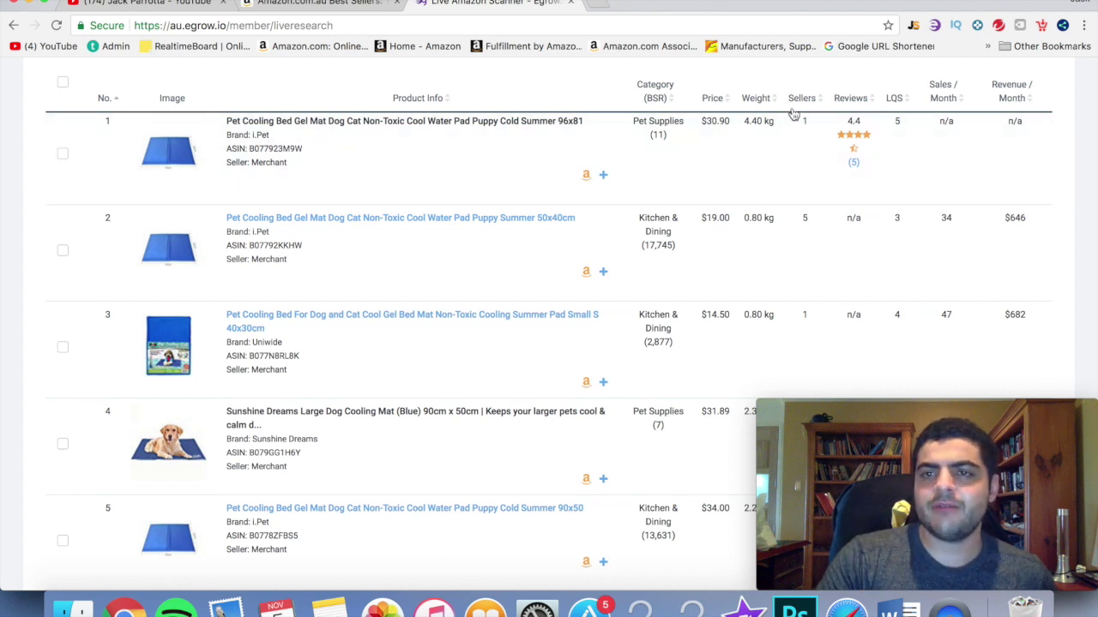
{"action": "scroll", "coordinate": [894, 194], "scroll_direction": "down", "scroll_amount": 2}
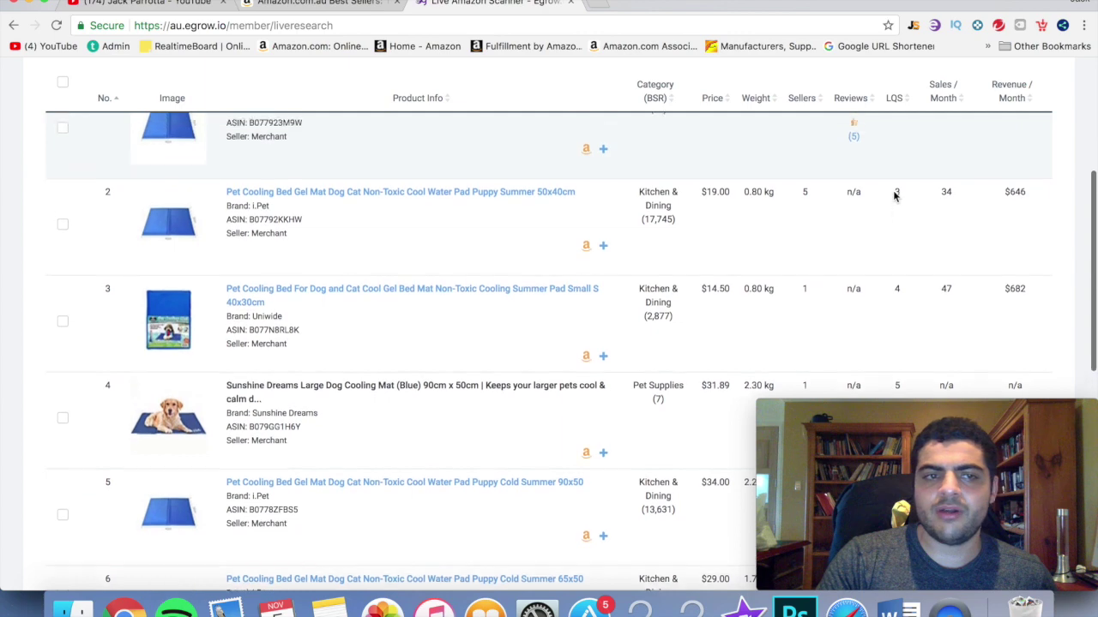
{"action": "scroll", "coordinate": [894, 197], "scroll_direction": "up", "scroll_amount": 2}
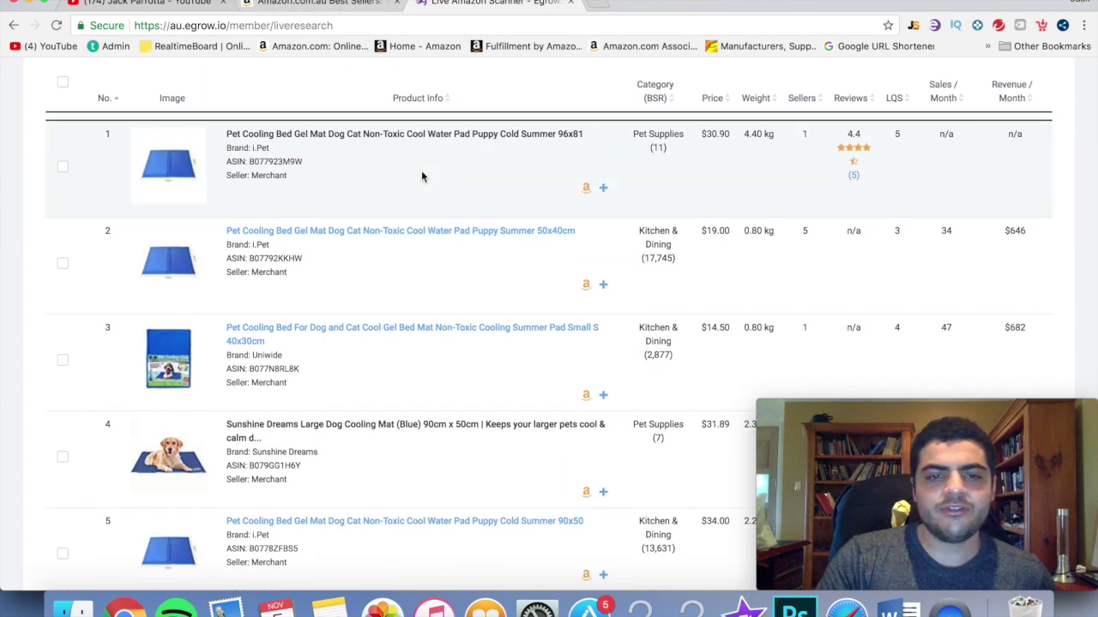
{"action": "scroll", "coordinate": [421, 176], "scroll_direction": "down", "scroll_amount": 2}
{"action": "scroll", "coordinate": [421, 175], "scroll_direction": "up", "scroll_amount": 2}
{"action": "scroll", "coordinate": [421, 175], "scroll_direction": "down", "scroll_amount": 8}
{"action": "scroll", "coordinate": [421, 175], "scroll_direction": "up", "scroll_amount": 2}
{"action": "scroll", "coordinate": [421, 176], "scroll_direction": "down", "scroll_amount": 2}
{"action": "scroll", "coordinate": [515, 266], "scroll_direction": "down", "scroll_amount": 6}
{"action": "scroll", "coordinate": [548, 295], "scroll_direction": "down", "scroll_amount": 2}
{"action": "scroll", "coordinate": [548, 295], "scroll_direction": "up", "scroll_amount": 8}
{"action": "scroll", "coordinate": [547, 295], "scroll_direction": "down", "scroll_amount": 3}
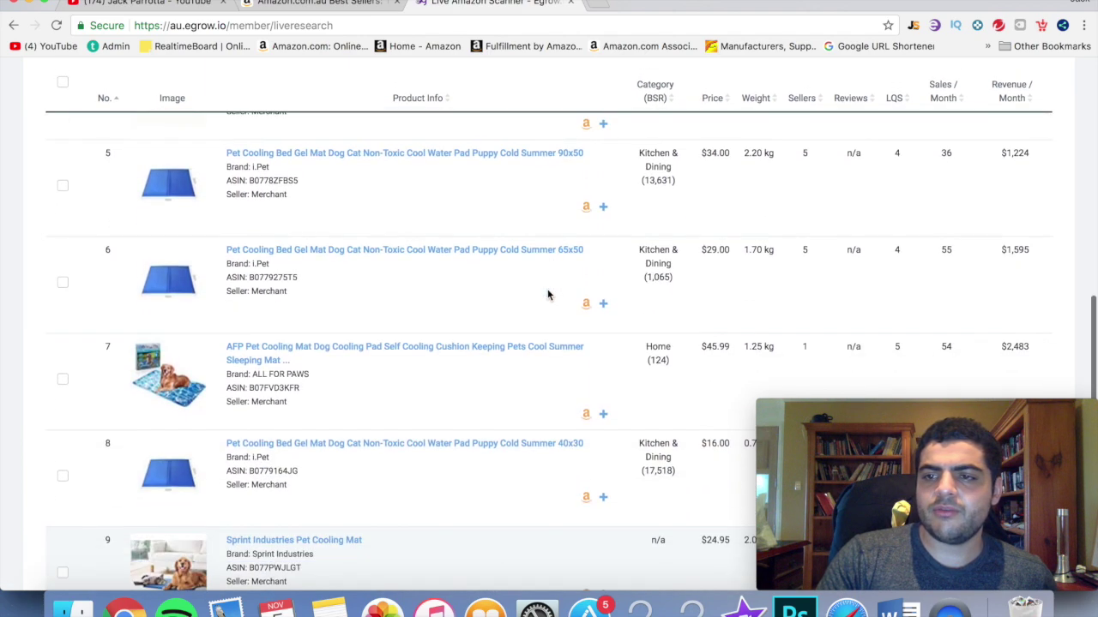
Go through the ten displayed pet cooling bed listings again, comparing brand, category rank, price, sellers, reviews, monthly sales and monthly revenue
{"action": "scroll", "coordinate": [548, 295], "scroll_direction": "down", "scroll_amount": 1}
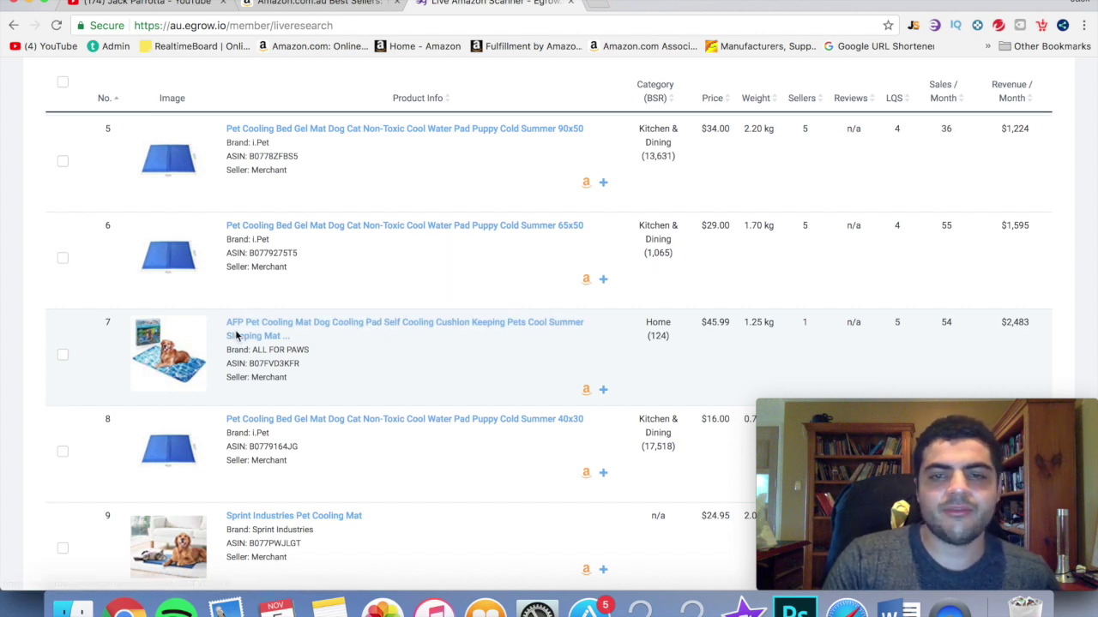
{"action": "scroll", "coordinate": [524, 365], "scroll_direction": "down", "scroll_amount": 1}
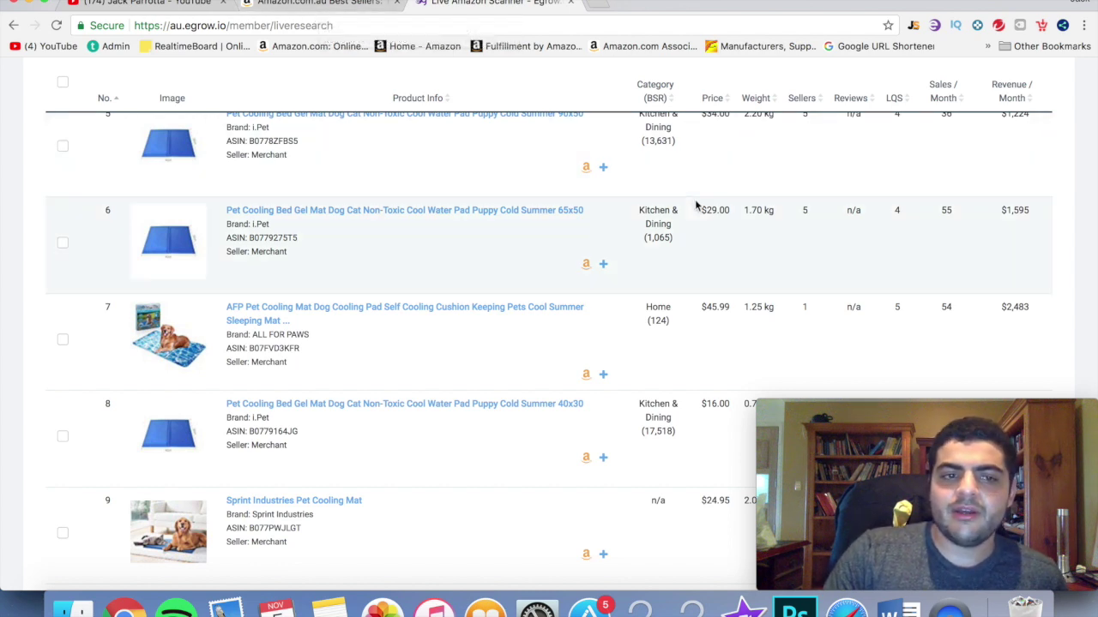
{"action": "scroll", "coordinate": [695, 206], "scroll_direction": "down", "scroll_amount": 2}
{"action": "scroll", "coordinate": [695, 204], "scroll_direction": "down", "scroll_amount": 1}
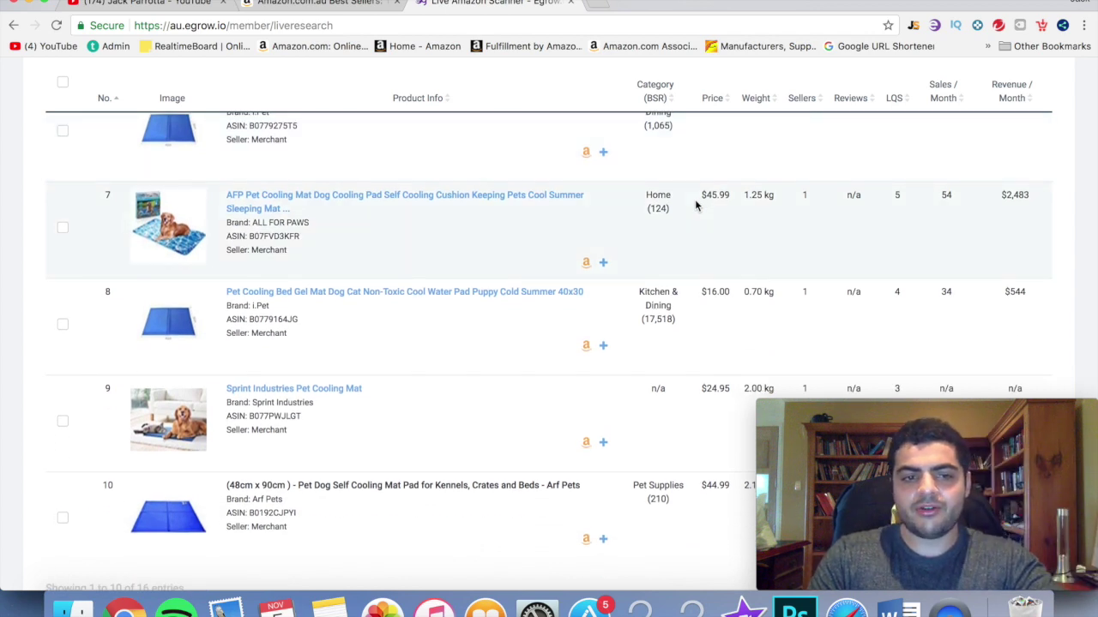
{"action": "scroll", "coordinate": [718, 197], "scroll_direction": "down", "scroll_amount": 1}
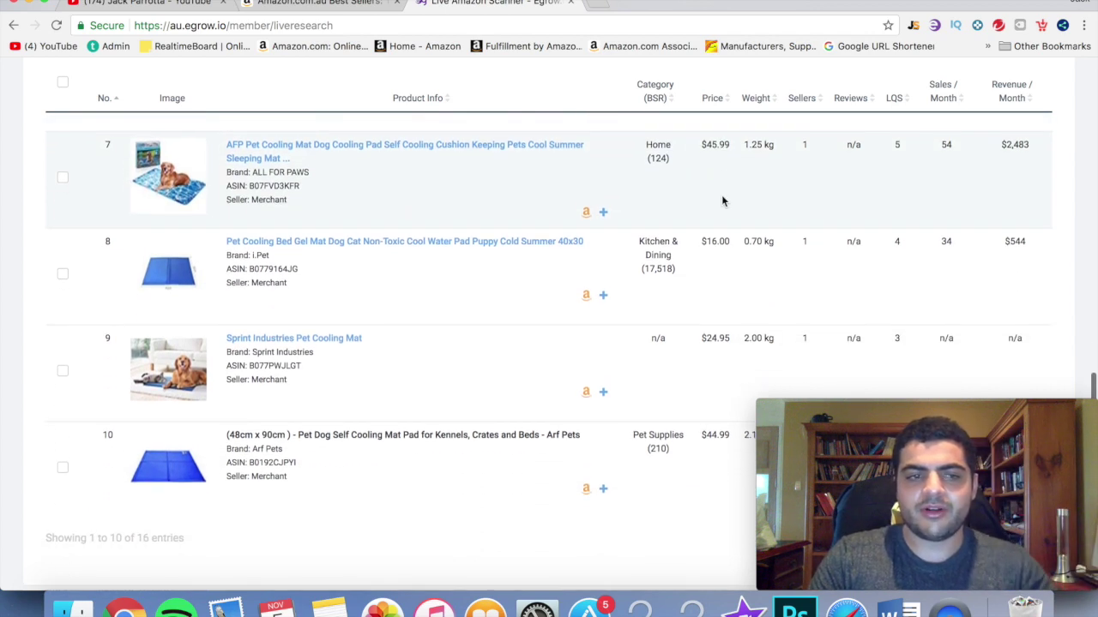
{"action": "scroll", "coordinate": [721, 201], "scroll_direction": "up", "scroll_amount": 10}
{"action": "scroll", "coordinate": [721, 201], "scroll_direction": "up", "scroll_amount": 3}
{"action": "scroll", "coordinate": [721, 200], "scroll_direction": "down", "scroll_amount": 3}
{"action": "scroll", "coordinate": [721, 201], "scroll_direction": "up", "scroll_amount": 1}
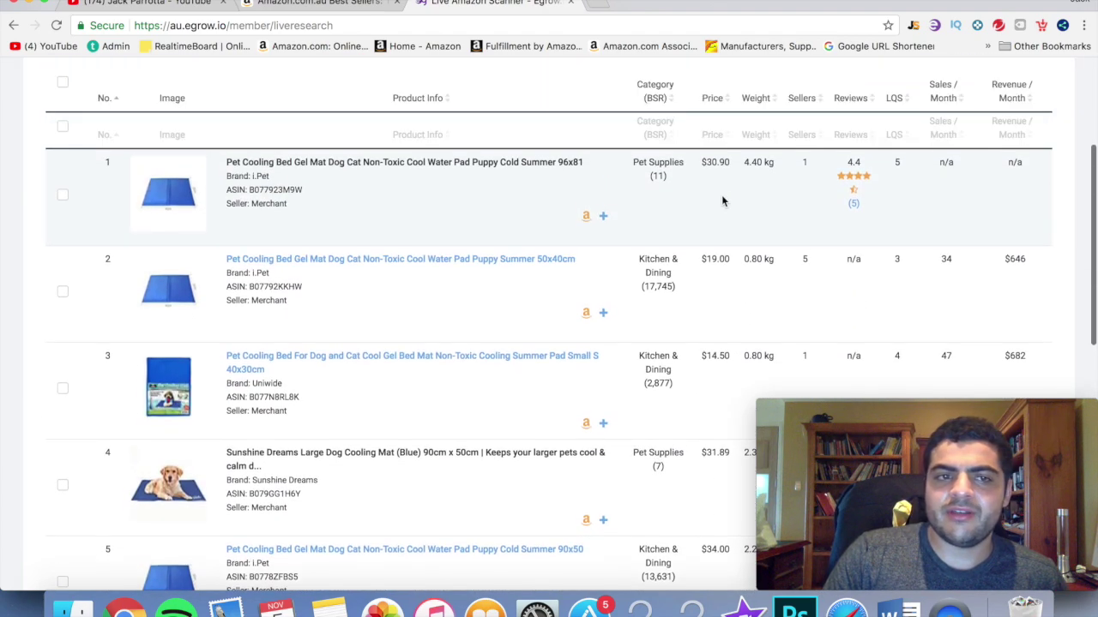
{"action": "scroll", "coordinate": [540, 279], "scroll_direction": "down", "scroll_amount": 1}
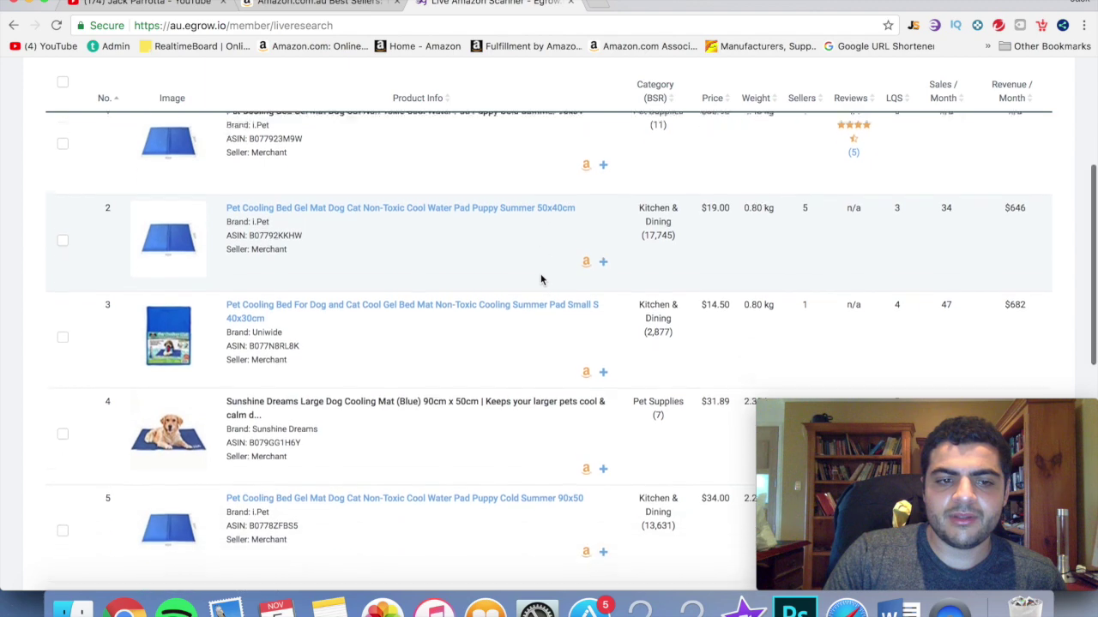
{"action": "scroll", "coordinate": [540, 279], "scroll_direction": "down", "scroll_amount": 1}
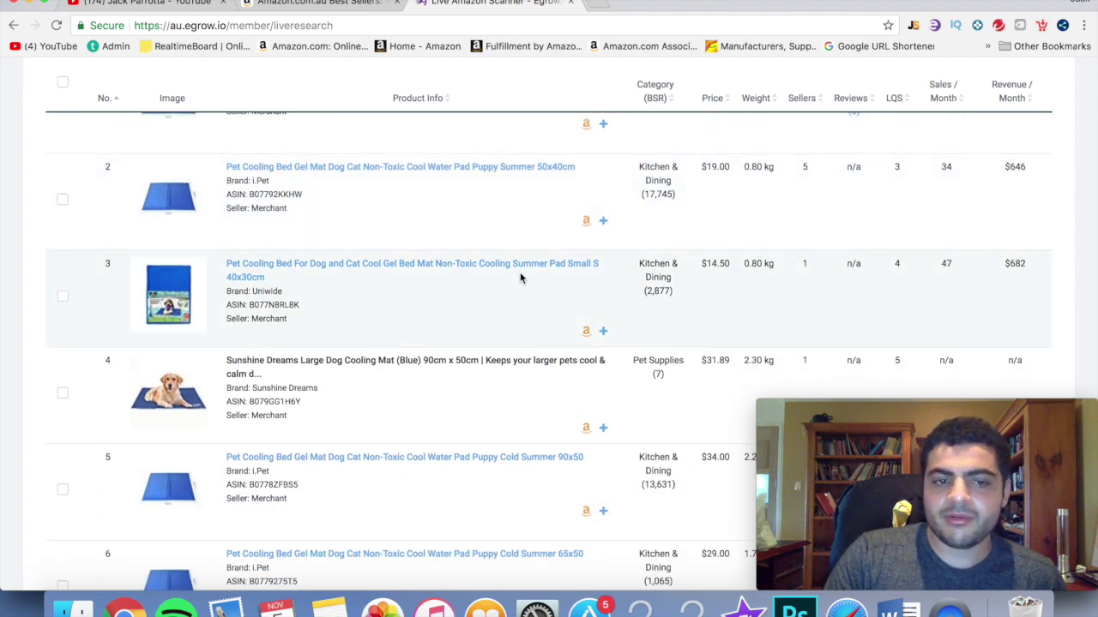
{"action": "scroll", "coordinate": [519, 277], "scroll_direction": "down", "scroll_amount": 3}
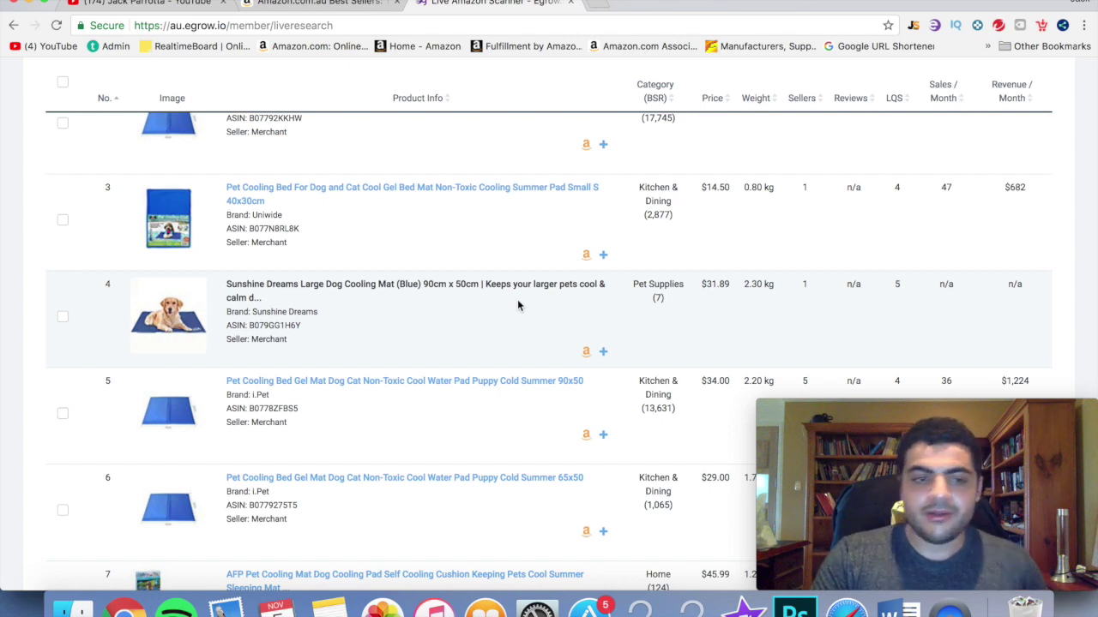
{"action": "scroll", "coordinate": [517, 303], "scroll_direction": "down", "scroll_amount": 3}
{"action": "scroll", "coordinate": [517, 304], "scroll_direction": "down", "scroll_amount": 2}
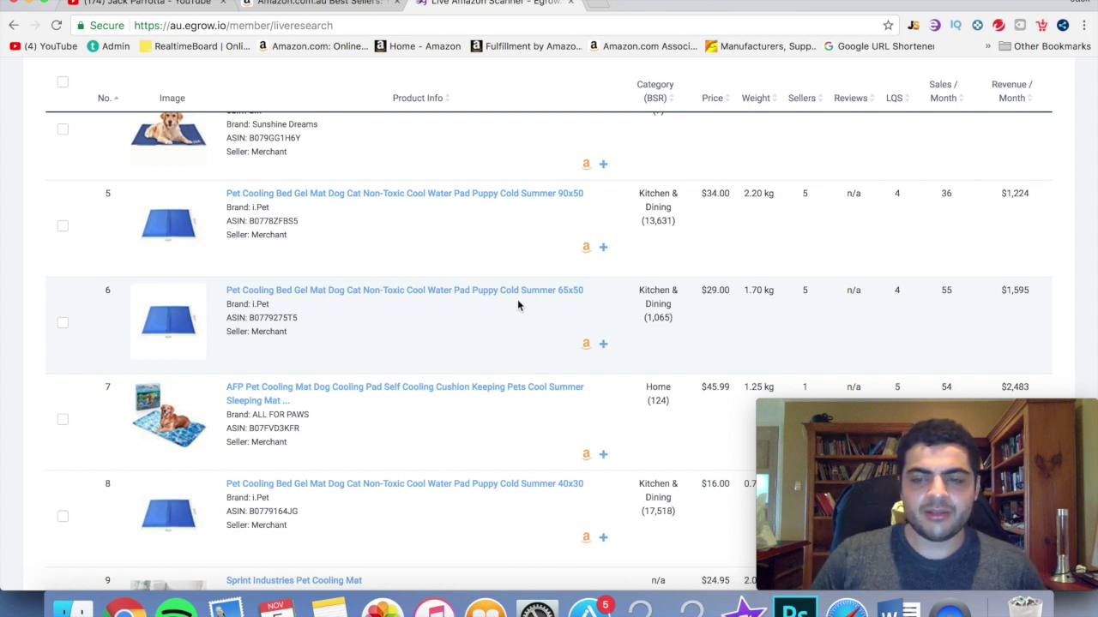
{"action": "scroll", "coordinate": [320, 246], "scroll_direction": "up", "scroll_amount": 2}
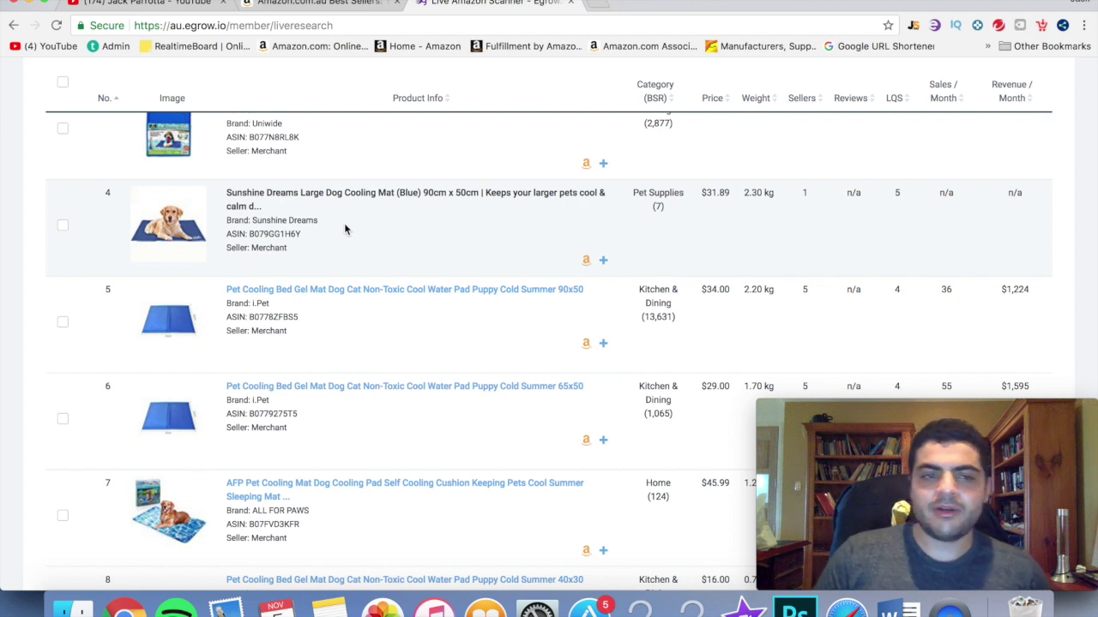
{"action": "scroll", "coordinate": [293, 235], "scroll_direction": "down", "scroll_amount": 2}
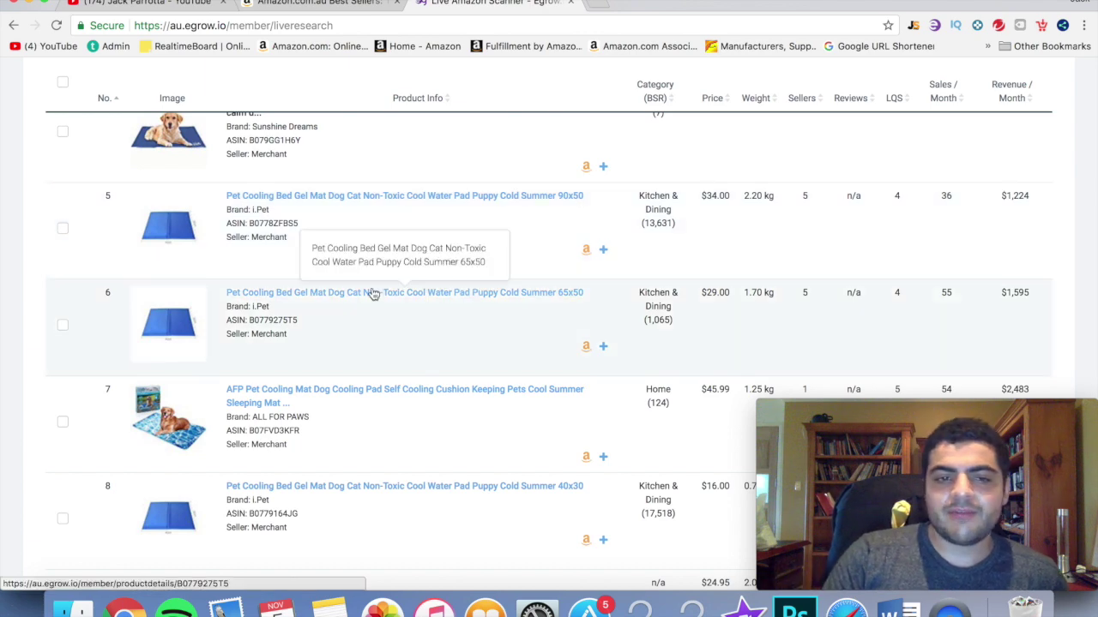
{"action": "scroll", "coordinate": [373, 294], "scroll_direction": "down", "scroll_amount": 4}
{"action": "scroll", "coordinate": [373, 293], "scroll_direction": "down", "scroll_amount": 1}
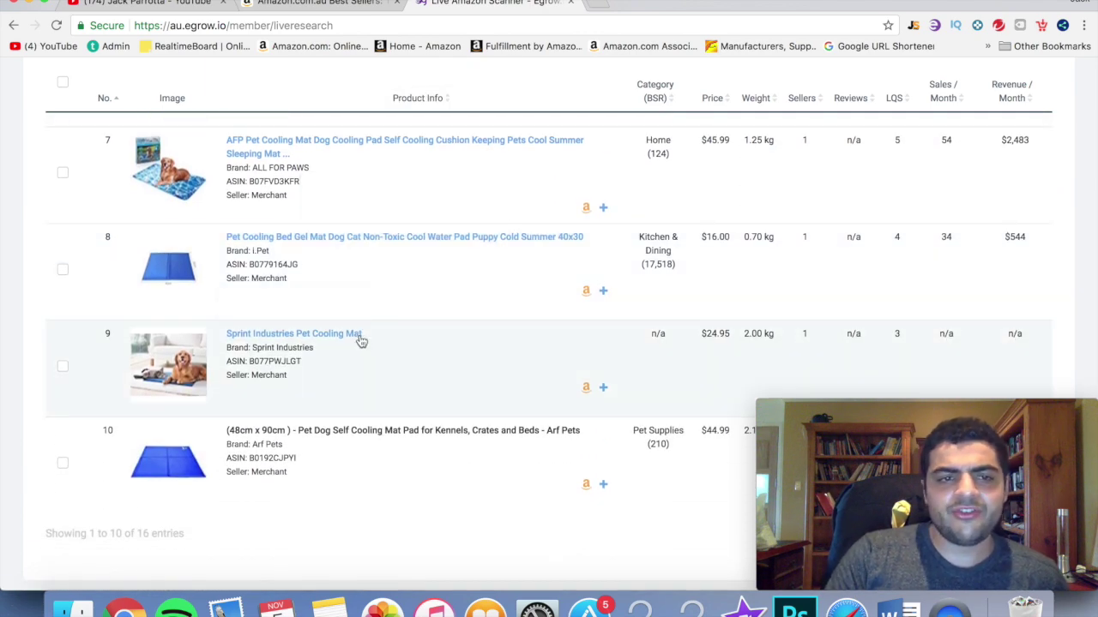
{"action": "scroll", "coordinate": [363, 335], "scroll_direction": "up", "scroll_amount": 1}
{"action": "scroll", "coordinate": [360, 341], "scroll_direction": "up", "scroll_amount": 2}
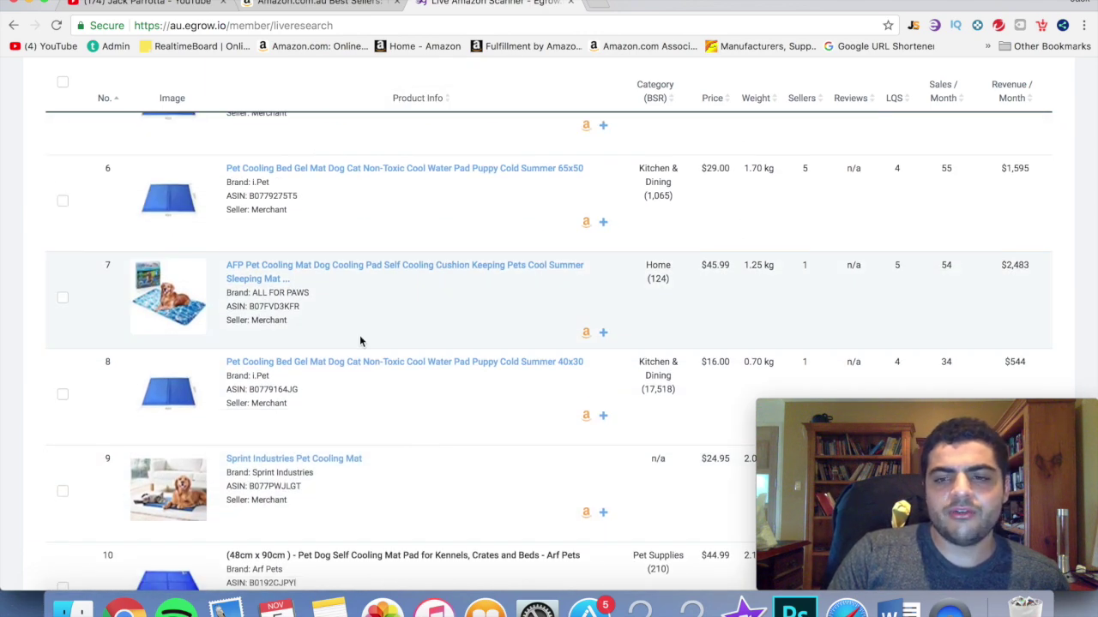
{"action": "scroll", "coordinate": [359, 341], "scroll_direction": "up", "scroll_amount": 5}
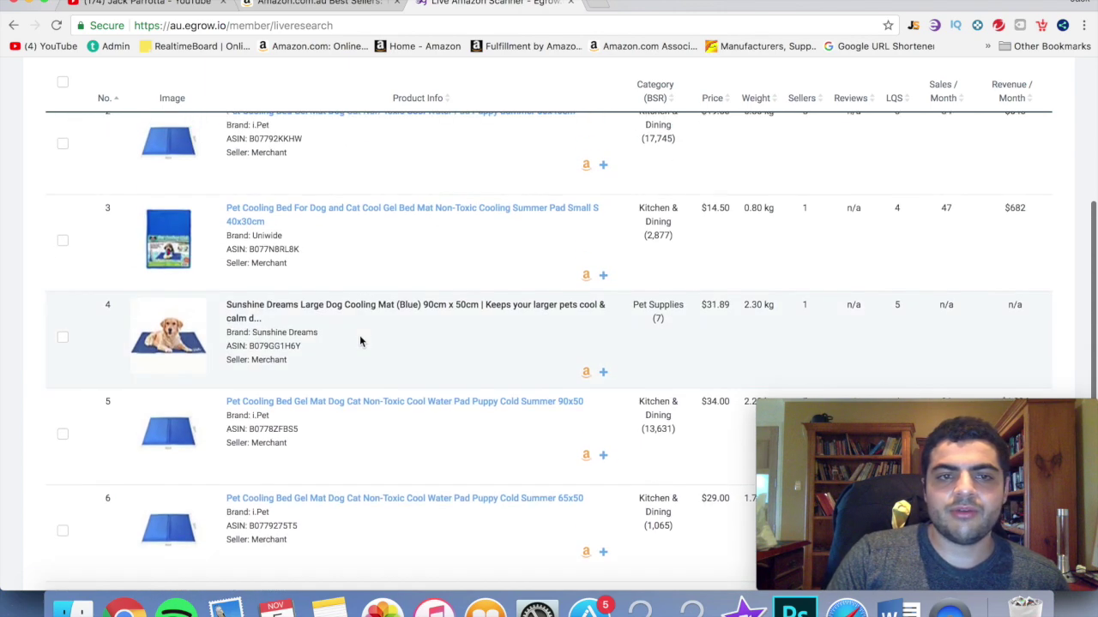
{"action": "scroll", "coordinate": [360, 335], "scroll_direction": "up", "scroll_amount": 4}
{"action": "scroll", "coordinate": [359, 335], "scroll_direction": "down", "scroll_amount": 1}
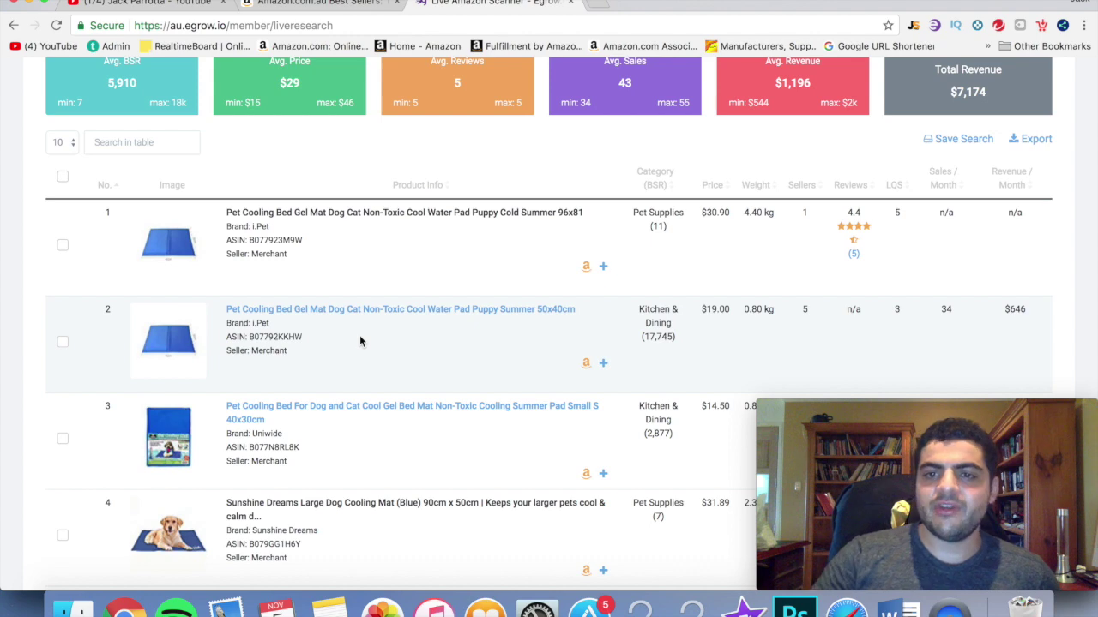
{"action": "scroll", "coordinate": [739, 283], "scroll_direction": "down", "scroll_amount": 2}
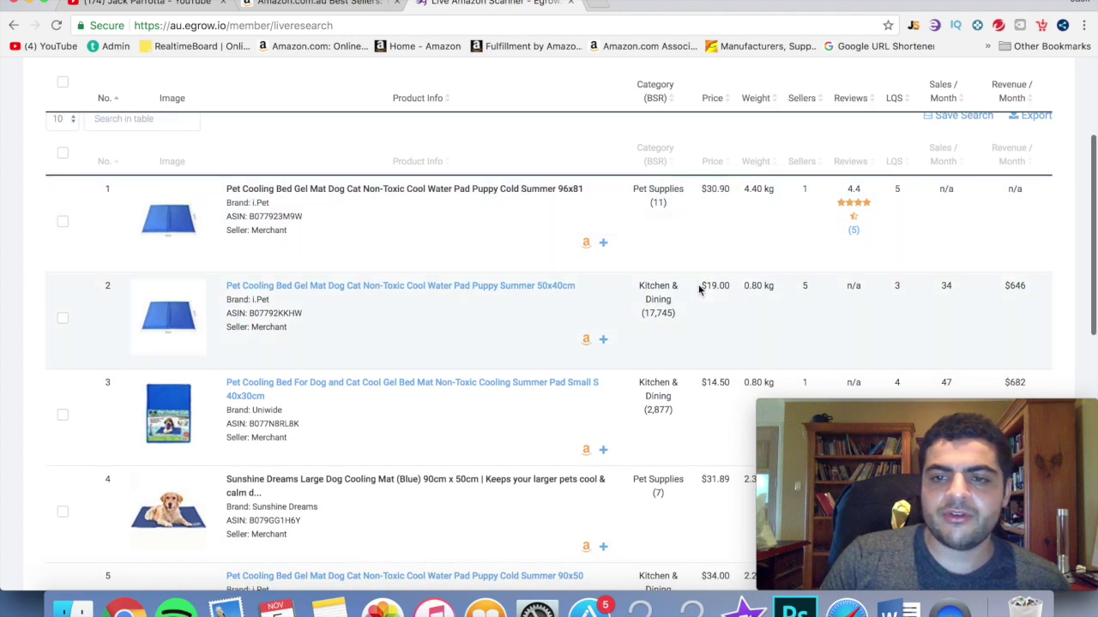
{"action": "scroll", "coordinate": [712, 300], "scroll_direction": "down", "scroll_amount": 3}
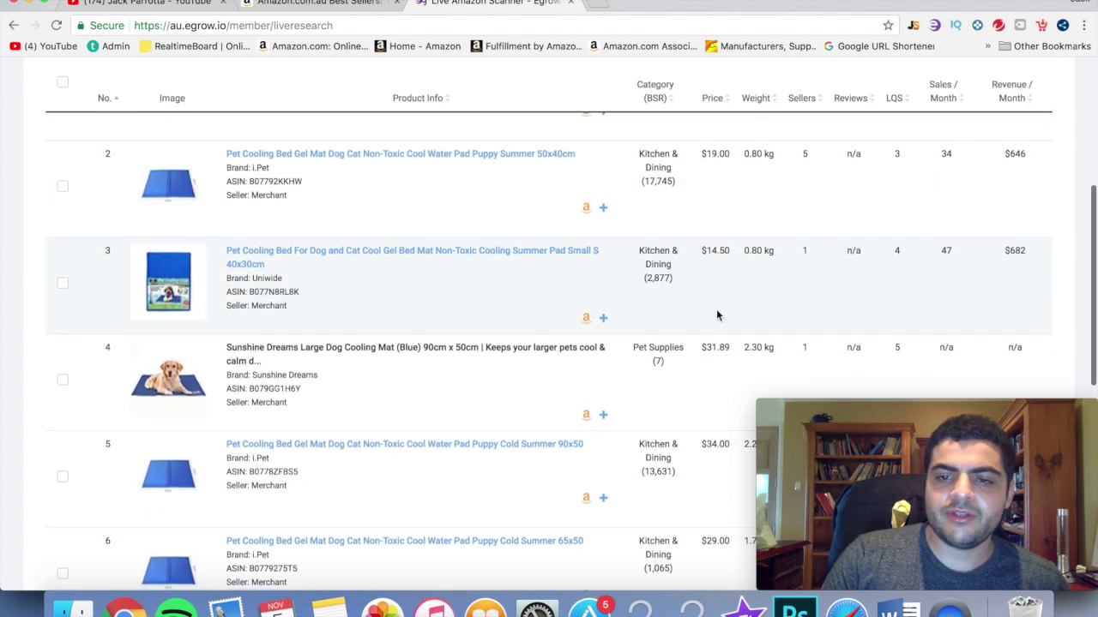
{"action": "scroll", "coordinate": [717, 315], "scroll_direction": "down", "scroll_amount": 5}
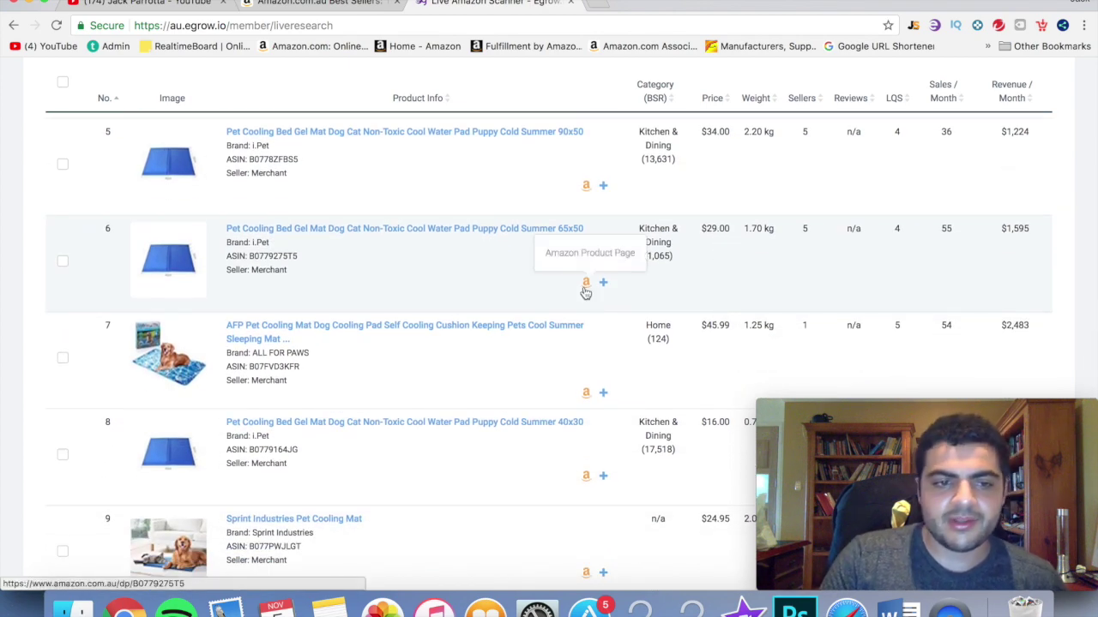
{"action": "scroll", "coordinate": [586, 288], "scroll_direction": "down", "scroll_amount": 2}
{"action": "scroll", "coordinate": [466, 306], "scroll_direction": "down", "scroll_amount": 2}
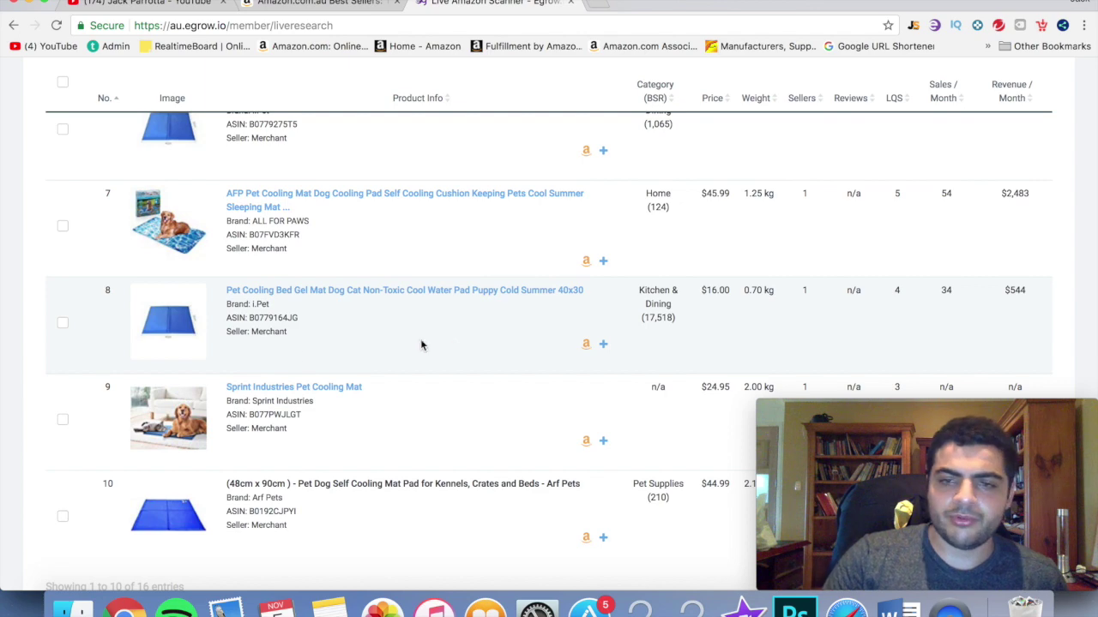
{"action": "scroll", "coordinate": [302, 353], "scroll_direction": "up", "scroll_amount": 5}
{"action": "scroll", "coordinate": [303, 351], "scroll_direction": "up", "scroll_amount": 3}
{"action": "scroll", "coordinate": [303, 352], "scroll_direction": "down", "scroll_amount": 3}
{"action": "scroll", "coordinate": [303, 354], "scroll_direction": "down", "scroll_amount": 1}
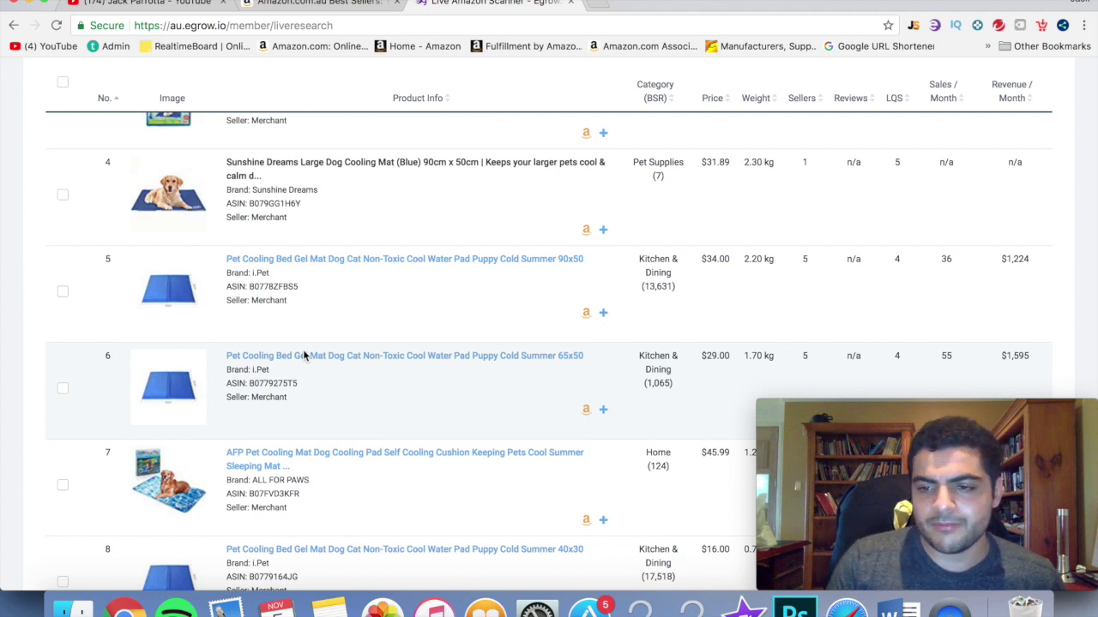
{"action": "scroll", "coordinate": [303, 354], "scroll_direction": "up", "scroll_amount": 5}
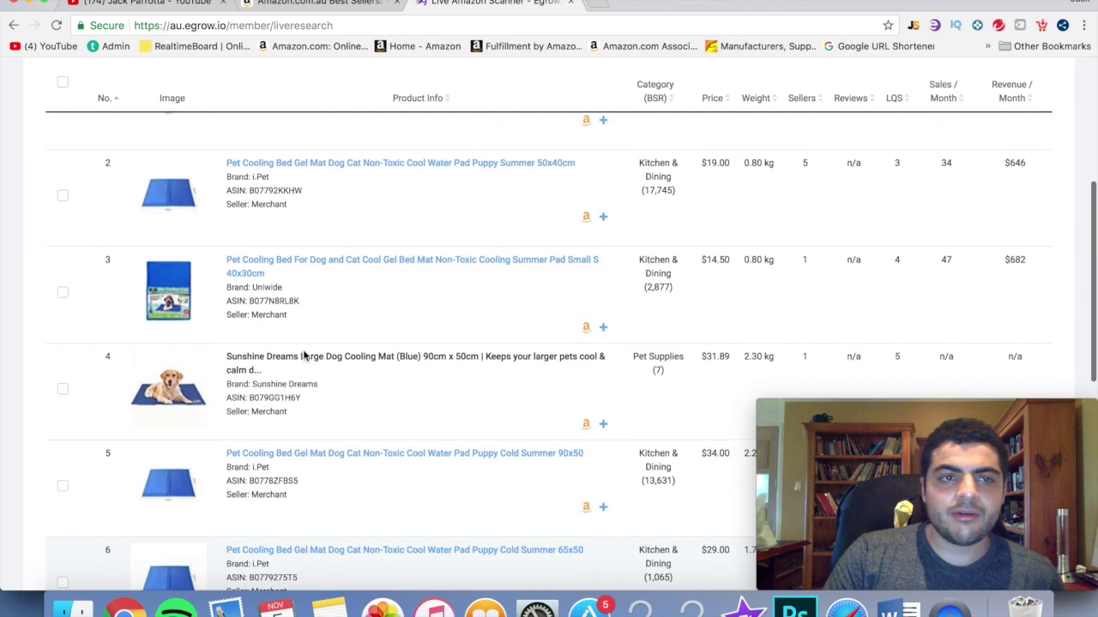
{"action": "scroll", "coordinate": [303, 354], "scroll_direction": "down", "scroll_amount": 4}
{"action": "scroll", "coordinate": [303, 355], "scroll_direction": "down", "scroll_amount": 5}
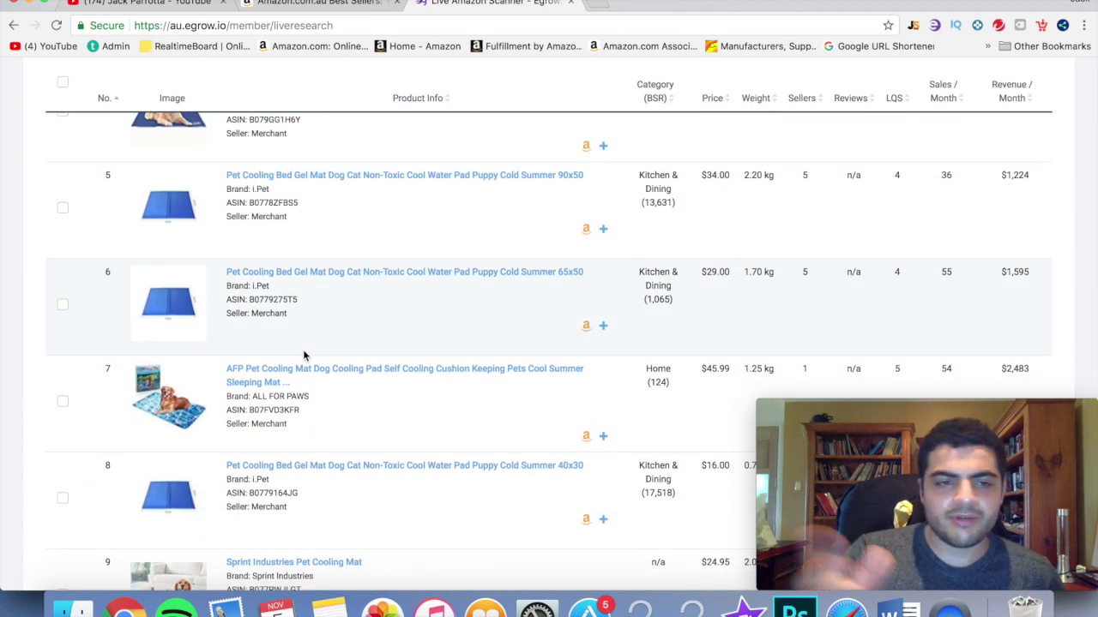
{"action": "scroll", "coordinate": [303, 355], "scroll_direction": "down", "scroll_amount": 3}
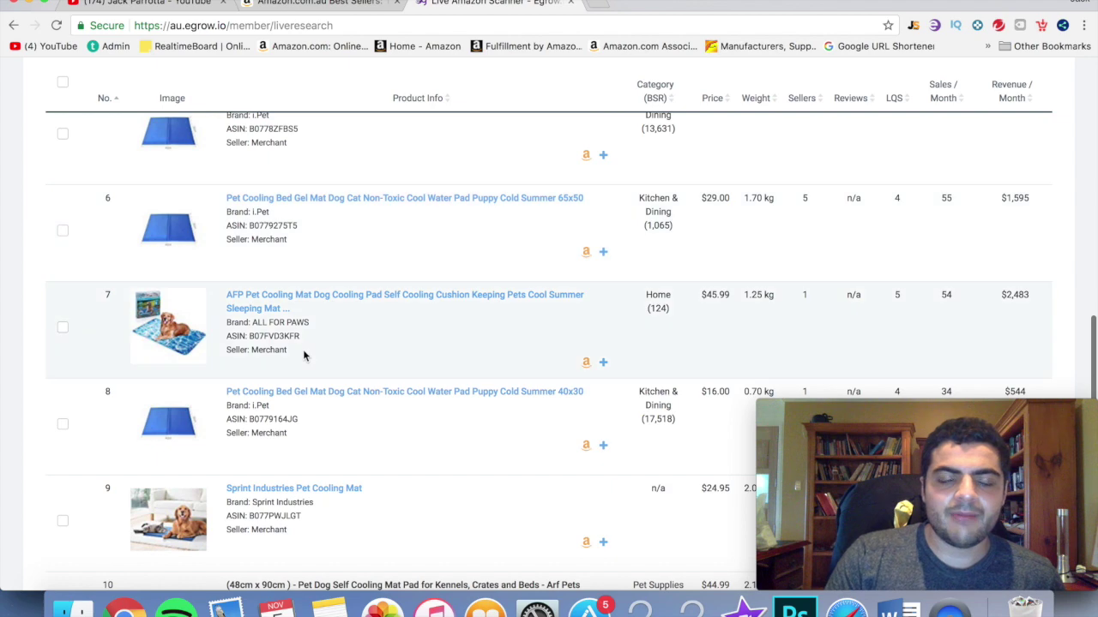
{"action": "scroll", "coordinate": [303, 355], "scroll_direction": "down", "scroll_amount": 8}
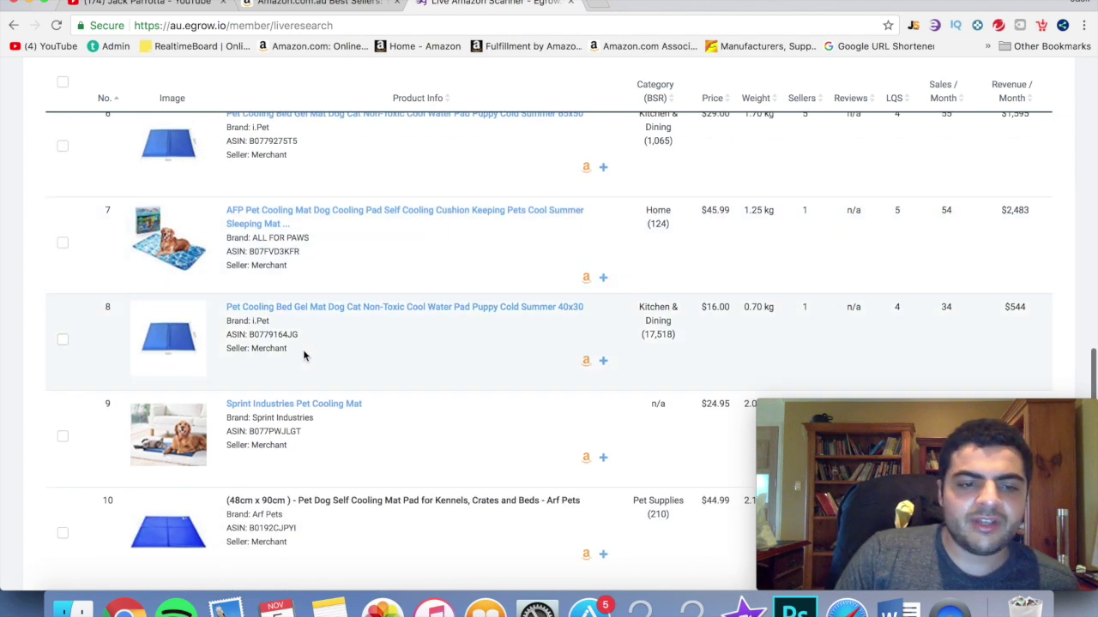
{"action": "scroll", "coordinate": [303, 355], "scroll_direction": "up", "scroll_amount": 12}
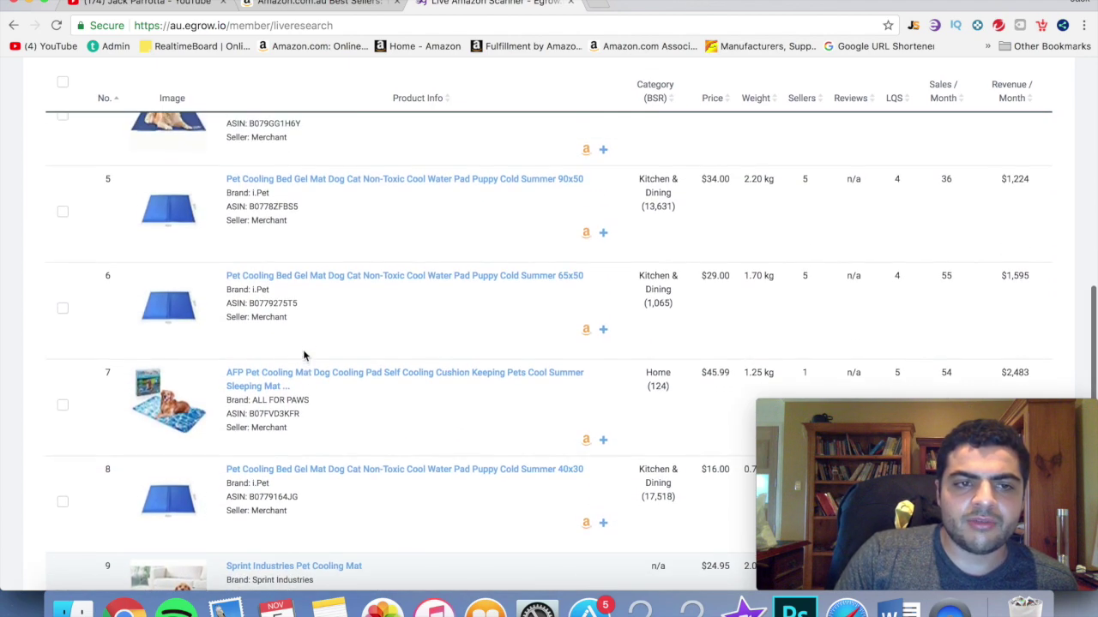
{"action": "scroll", "coordinate": [302, 356], "scroll_direction": "down", "scroll_amount": 2}
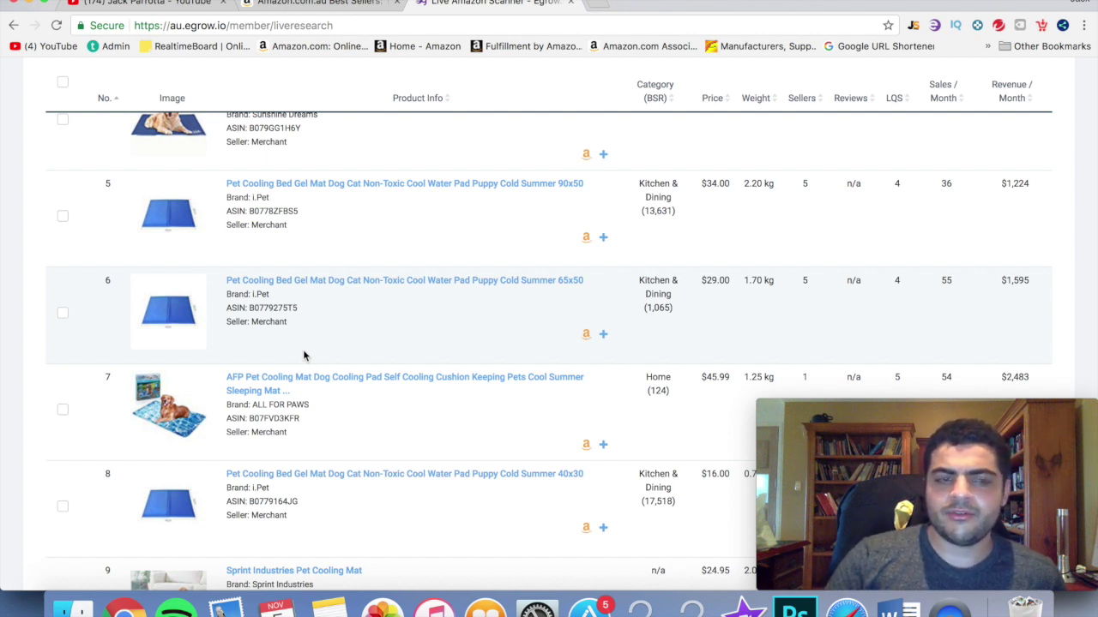
{"action": "scroll", "coordinate": [304, 355], "scroll_direction": "up", "scroll_amount": 3}
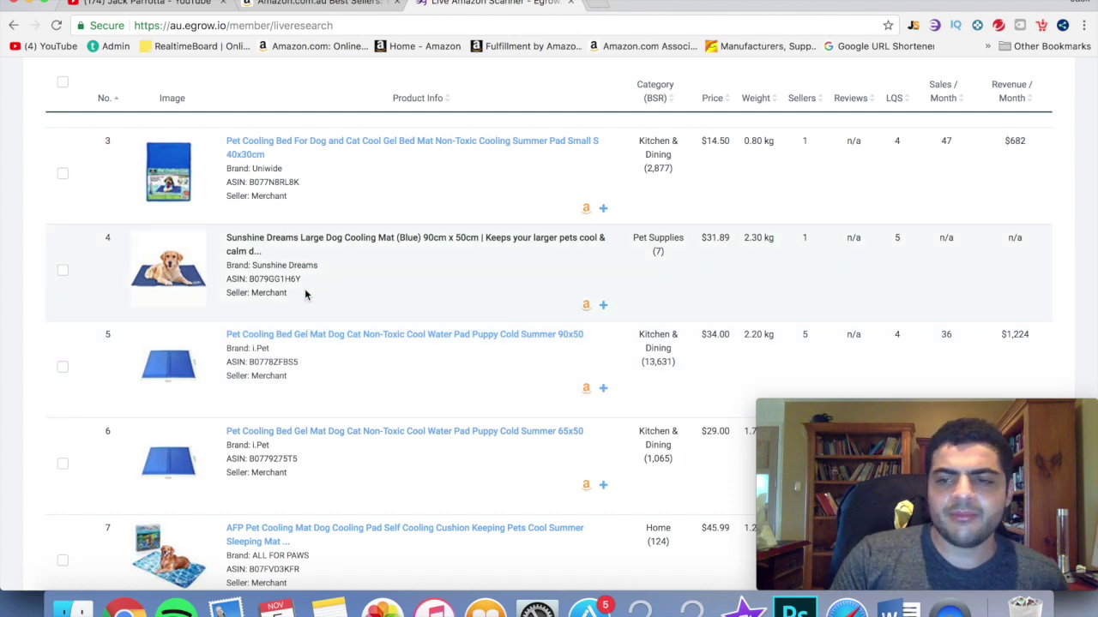
{"action": "scroll", "coordinate": [308, 261], "scroll_direction": "down", "scroll_amount": 3}
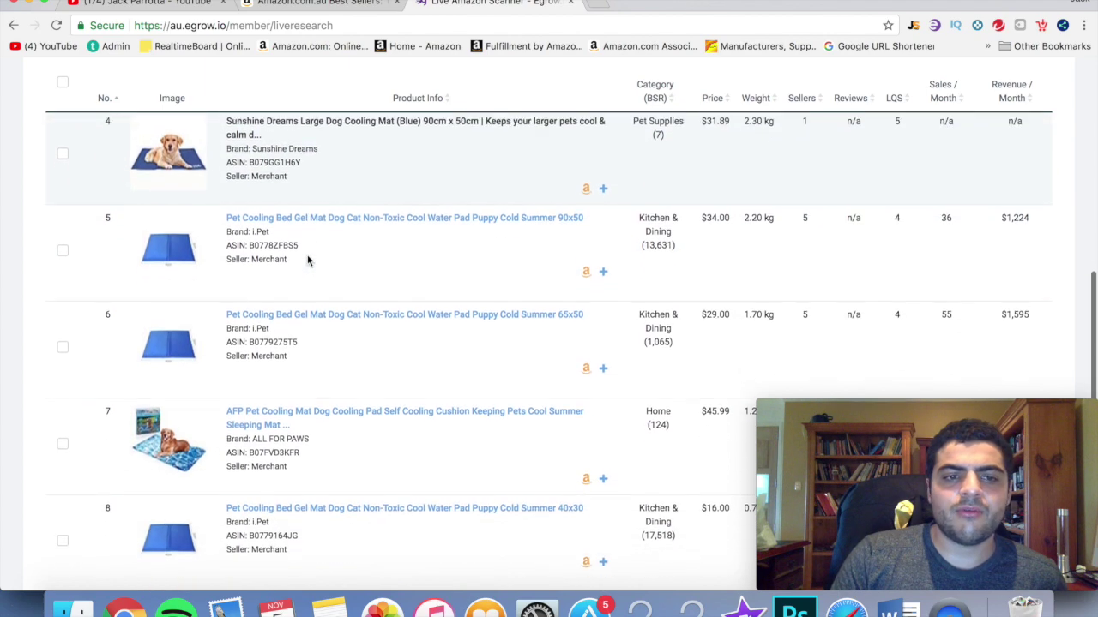
{"action": "scroll", "coordinate": [309, 261], "scroll_direction": "down", "scroll_amount": 2}
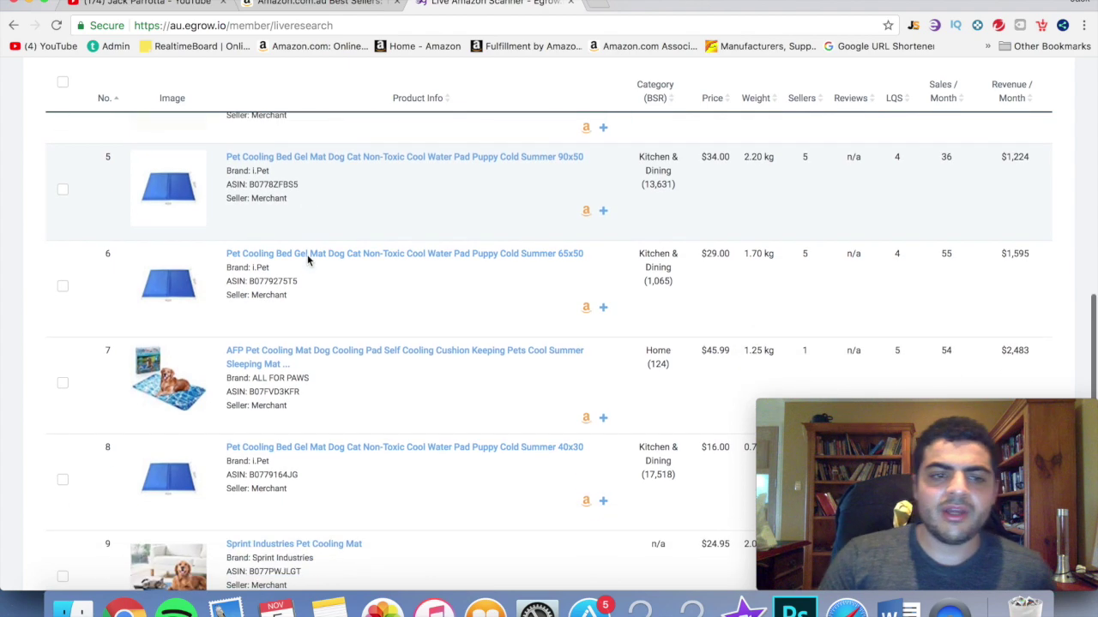
{"action": "scroll", "coordinate": [308, 261], "scroll_direction": "down", "scroll_amount": 4}
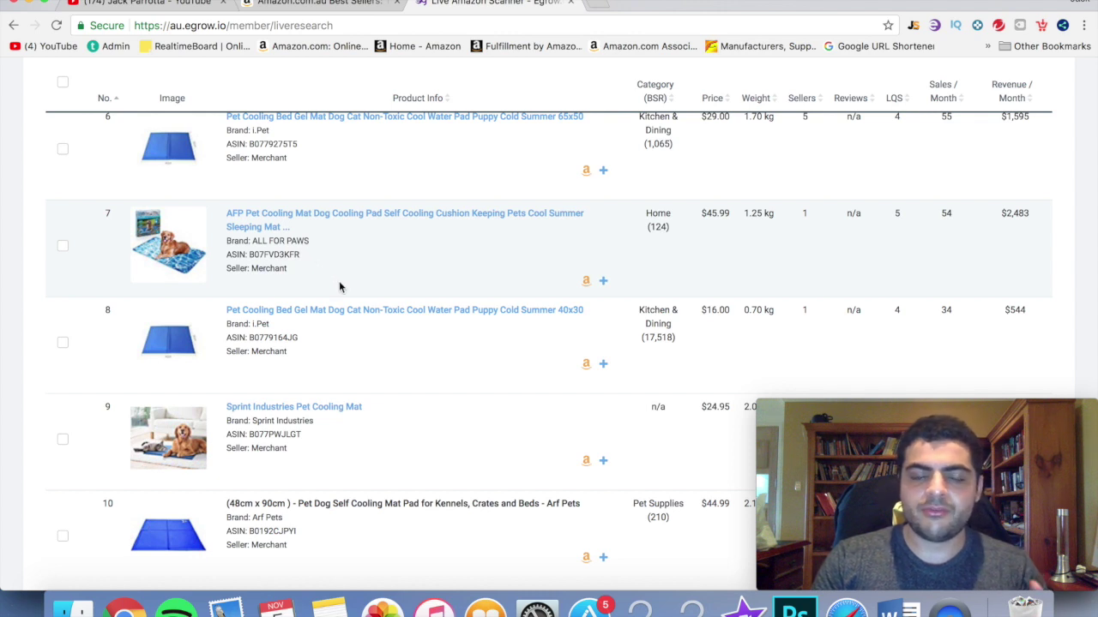
{"action": "scroll", "coordinate": [339, 288], "scroll_direction": "down", "scroll_amount": 2}
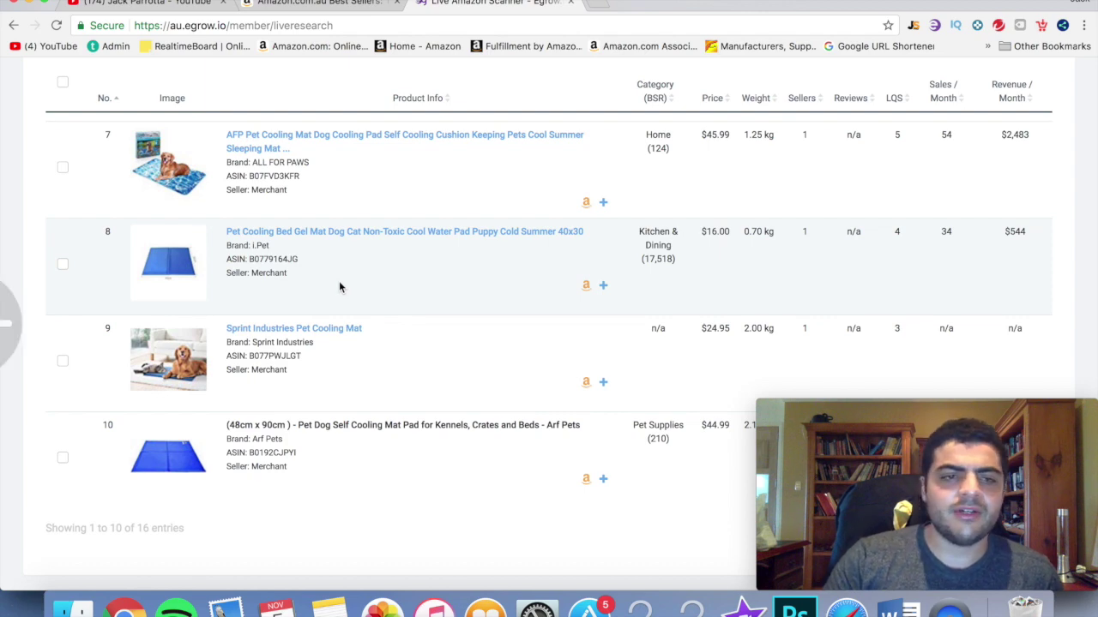
{"action": "scroll", "coordinate": [339, 286], "scroll_direction": "up", "scroll_amount": 6}
{"action": "scroll", "coordinate": [338, 287], "scroll_direction": "up", "scroll_amount": 2}
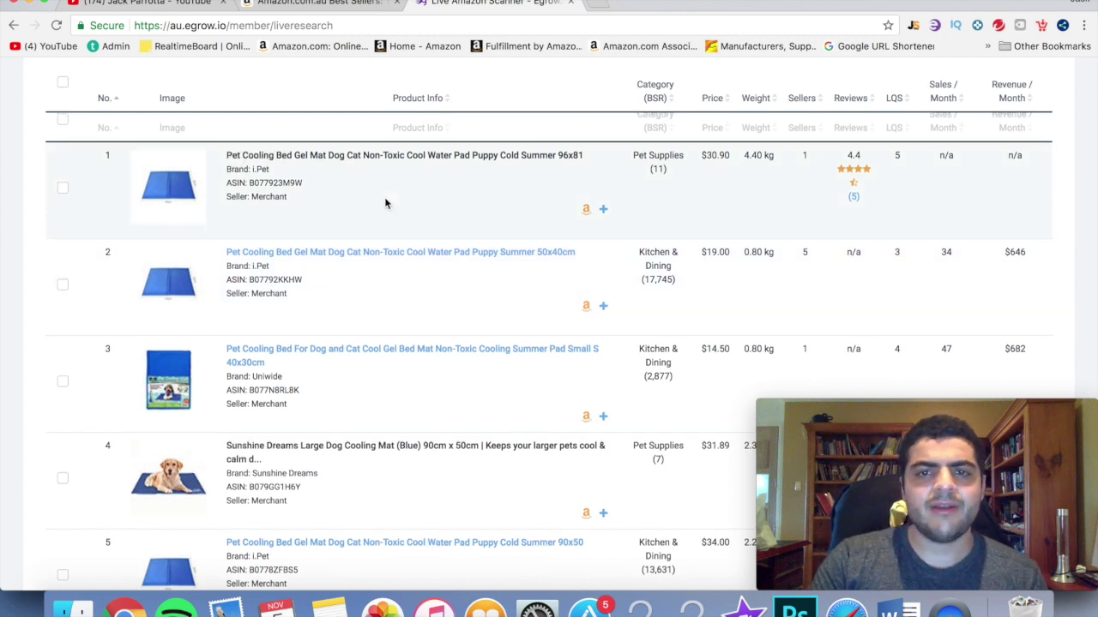
Switch to Amazon's Pet Supplies best sellers and look over the products around the blue pet grooming glove for another candidate
{"action": "scroll", "coordinate": [386, 204], "scroll_direction": "up", "scroll_amount": 3}
{"action": "scroll", "coordinate": [386, 204], "scroll_direction": "up", "scroll_amount": 3}
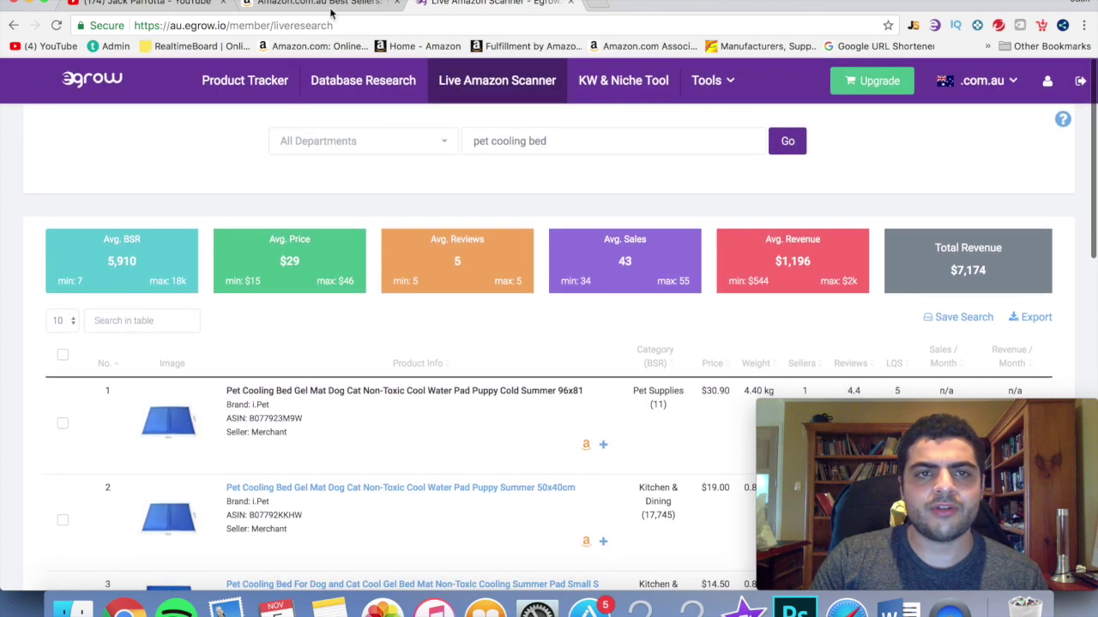
{"action": "left_click", "coordinate": [331, 4]}
{"action": "scroll", "coordinate": [407, 360], "scroll_direction": "up", "scroll_amount": 2}
{"action": "scroll", "coordinate": [407, 361], "scroll_direction": "down", "scroll_amount": 3}
{"action": "scroll", "coordinate": [407, 360], "scroll_direction": "down", "scroll_amount": 2}
{"action": "scroll", "coordinate": [406, 360], "scroll_direction": "up", "scroll_amount": 4}
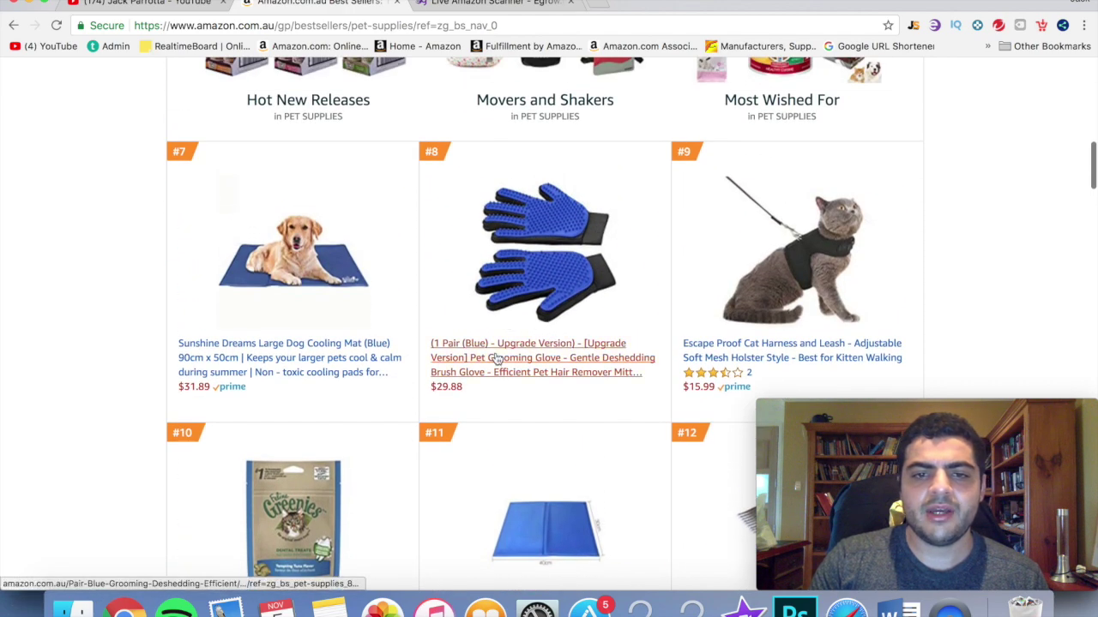
Switch to Egrow's Live Amazon Scanner and scan all departments for the keyword "pet grooming glove"
{"action": "left_click", "coordinate": [484, 7]}
{"action": "left_click_drag", "start_coordinate": [561, 139], "coordinate": [459, 144]}
{"action": "key", "text": "BackSpace"}
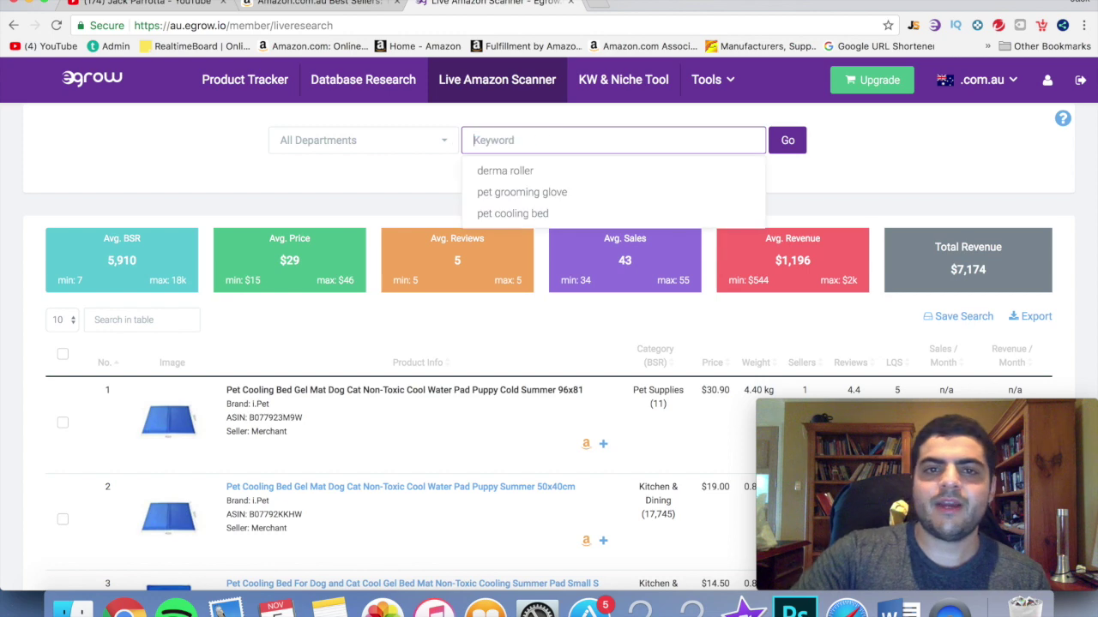
{"action": "left_click", "coordinate": [519, 191]}
{"action": "left_click", "coordinate": [788, 142]}
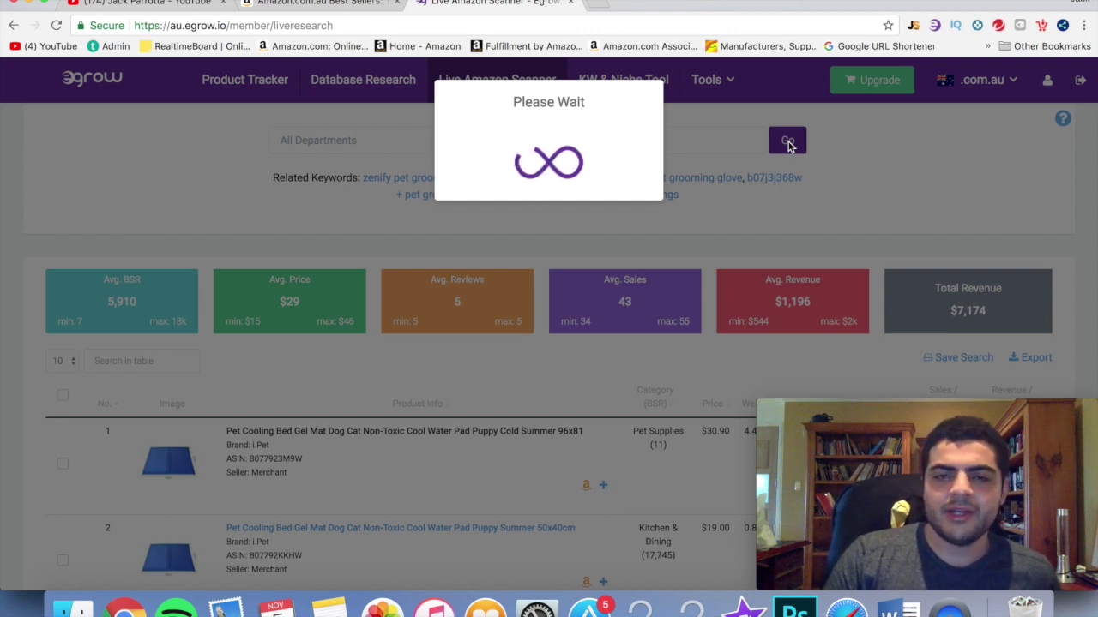
Examine the ten scanned pet grooming glove listings, comparing brand, category rank, price, sellers, monthly sales and monthly revenue
{"action": "scroll", "coordinate": [788, 145], "scroll_direction": "down", "scroll_amount": 3}
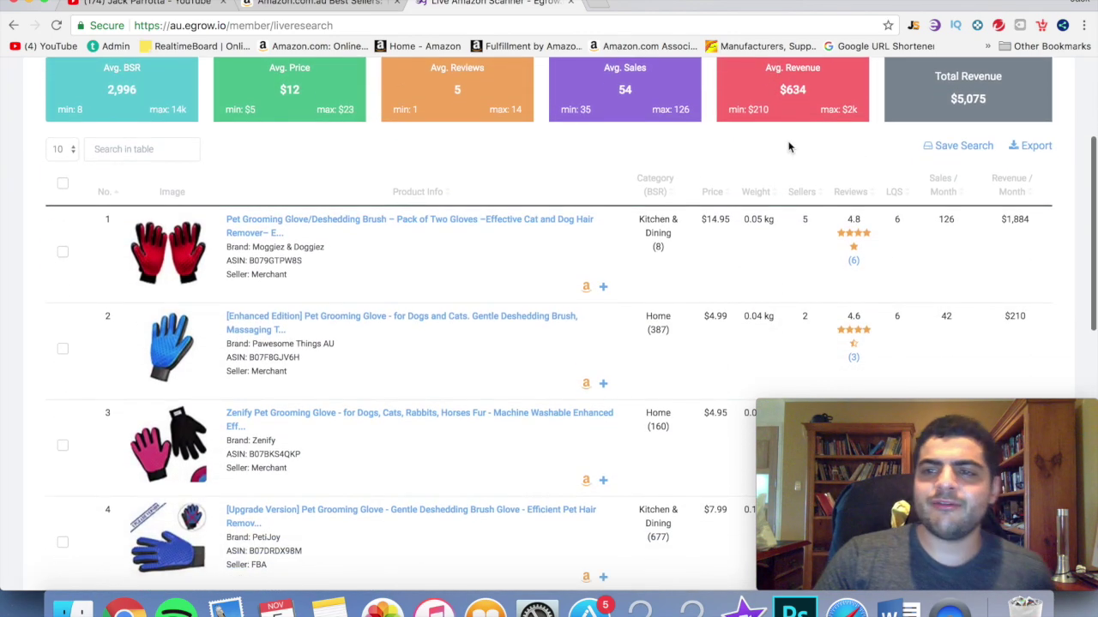
{"action": "scroll", "coordinate": [699, 170], "scroll_direction": "down", "scroll_amount": 3}
{"action": "scroll", "coordinate": [699, 170], "scroll_direction": "down", "scroll_amount": 10}
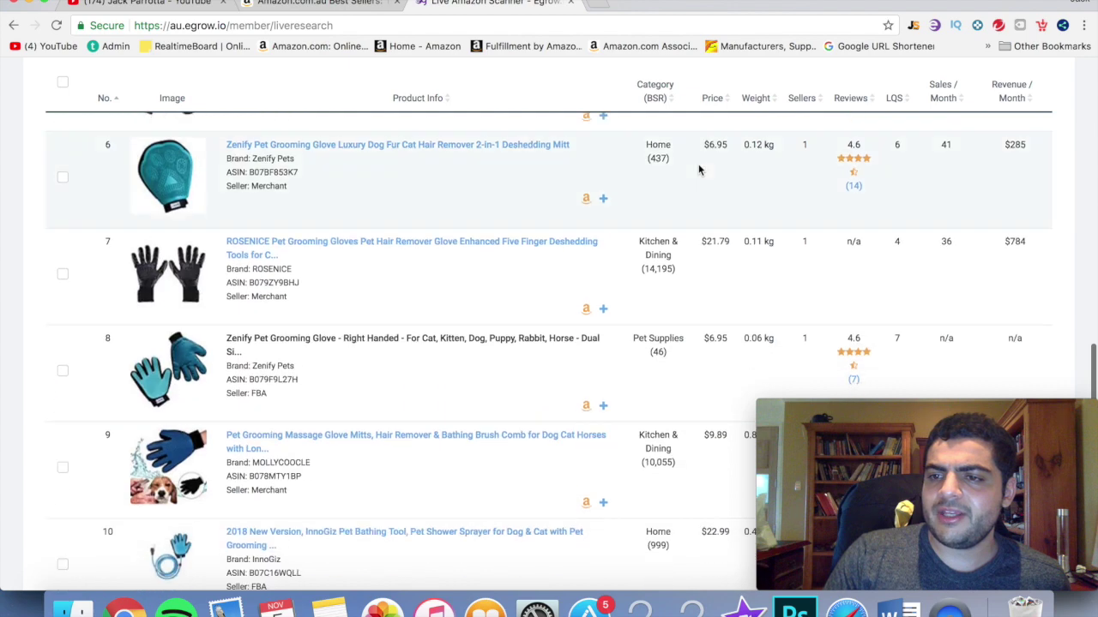
{"action": "scroll", "coordinate": [698, 170], "scroll_direction": "up", "scroll_amount": 15}
{"action": "scroll", "coordinate": [698, 170], "scroll_direction": "down", "scroll_amount": 3}
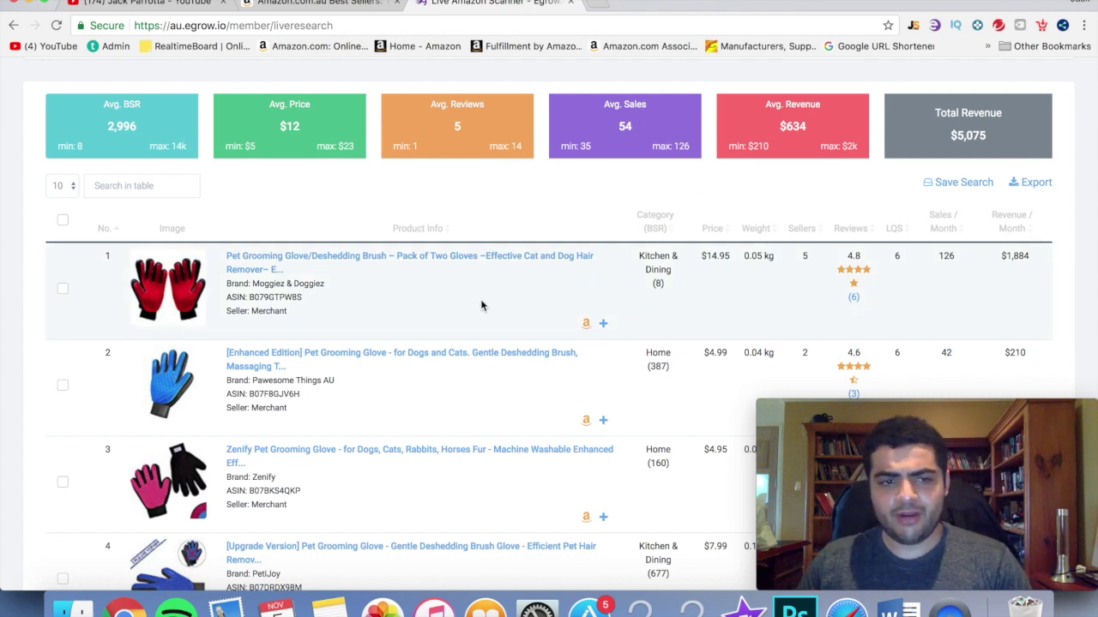
{"action": "scroll", "coordinate": [481, 306], "scroll_direction": "down", "scroll_amount": 10}
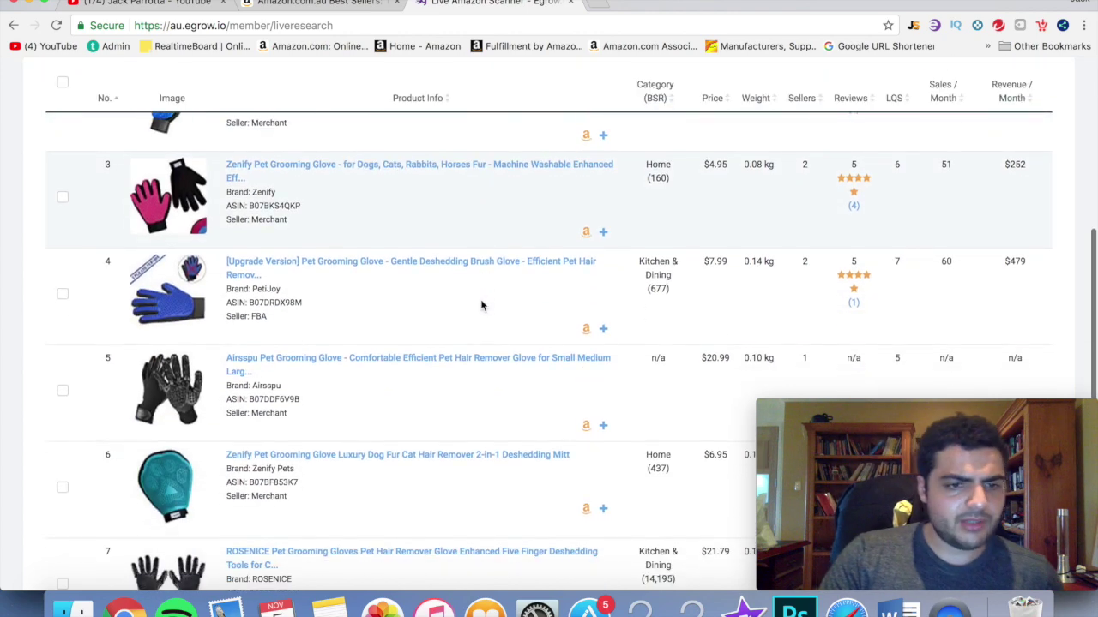
{"action": "scroll", "coordinate": [481, 305], "scroll_direction": "down", "scroll_amount": 1}
{"action": "scroll", "coordinate": [481, 305], "scroll_direction": "up", "scroll_amount": 3}
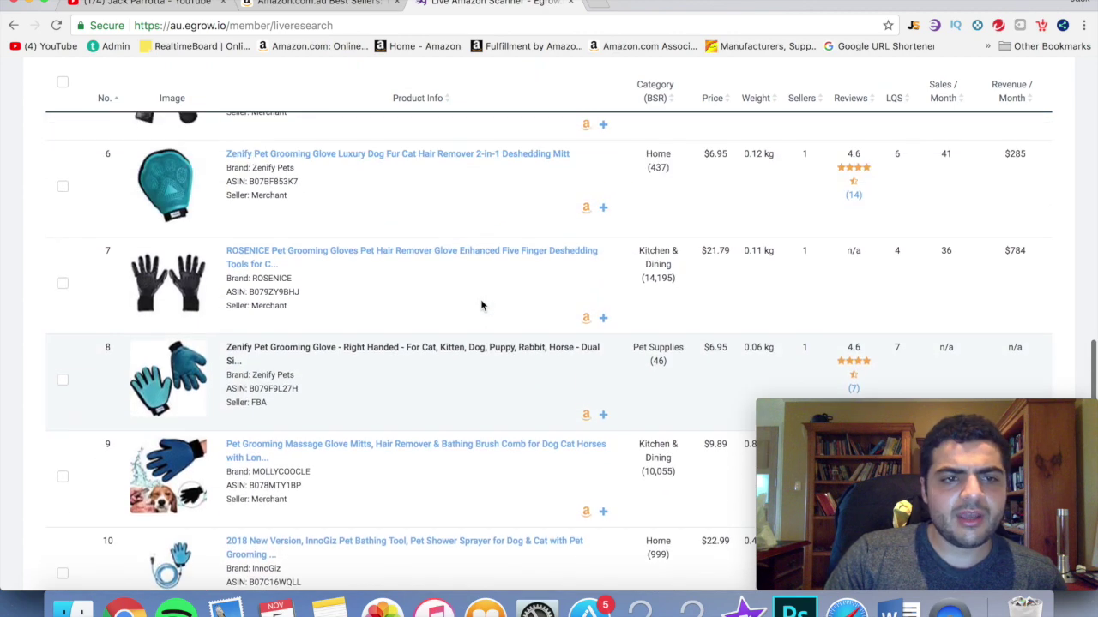
{"action": "scroll", "coordinate": [481, 303], "scroll_direction": "down", "scroll_amount": 1}
{"action": "scroll", "coordinate": [480, 300], "scroll_direction": "up", "scroll_amount": 10}
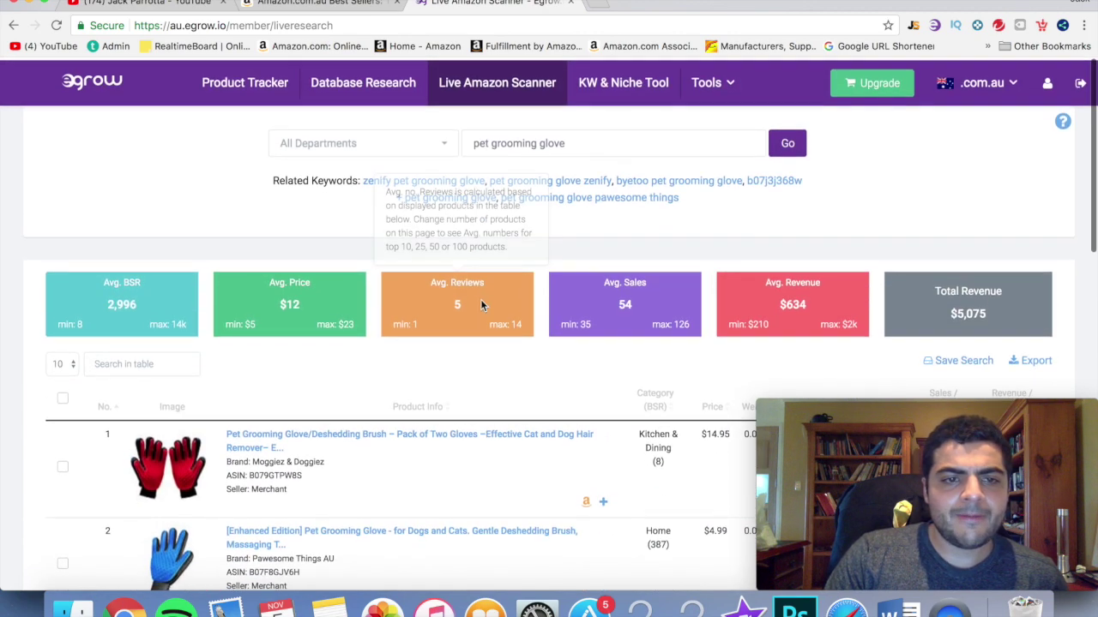
Go through the pet grooming glove listings again, focusing on price, review counts and the product image of the first-listed red gloves
{"action": "scroll", "coordinate": [480, 299], "scroll_direction": "down", "scroll_amount": 3}
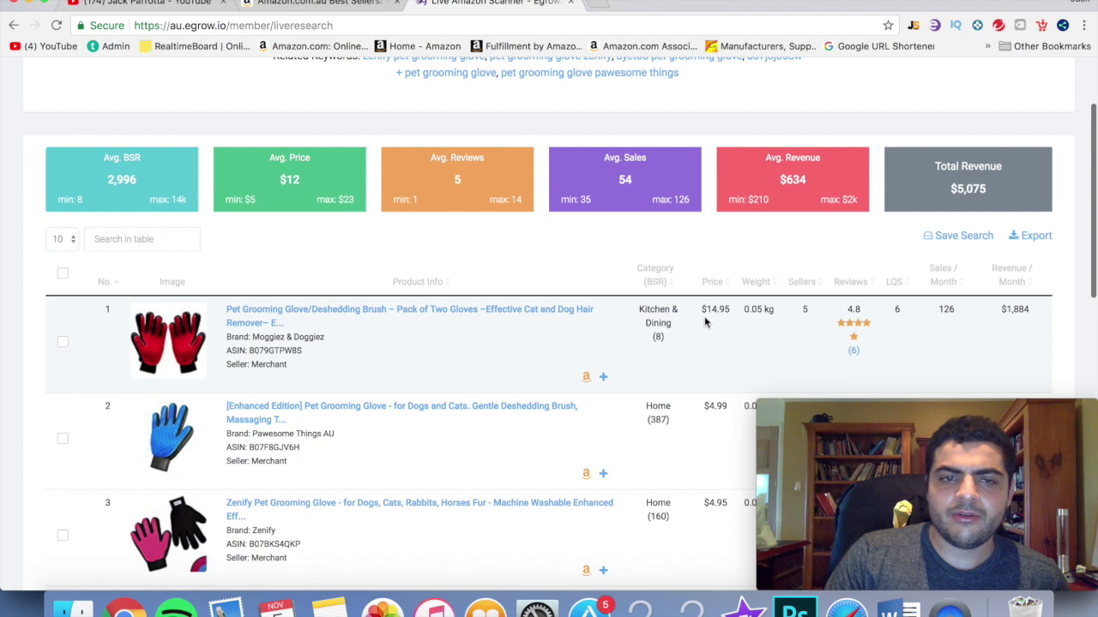
{"action": "scroll", "coordinate": [823, 309], "scroll_direction": "down", "scroll_amount": 3}
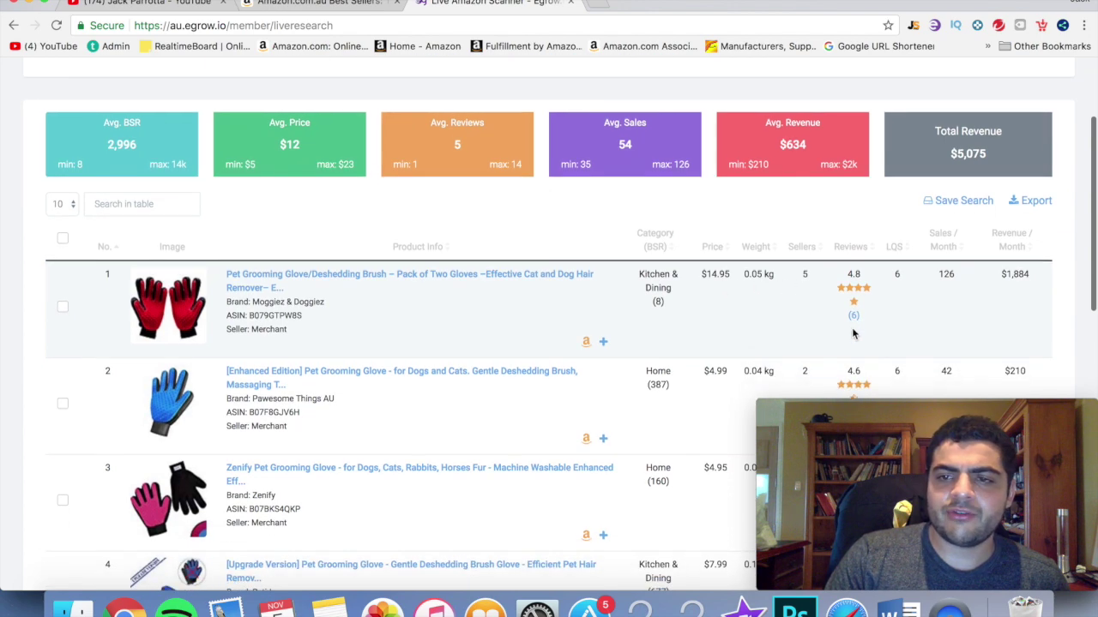
{"action": "scroll", "coordinate": [779, 344], "scroll_direction": "down", "scroll_amount": 14}
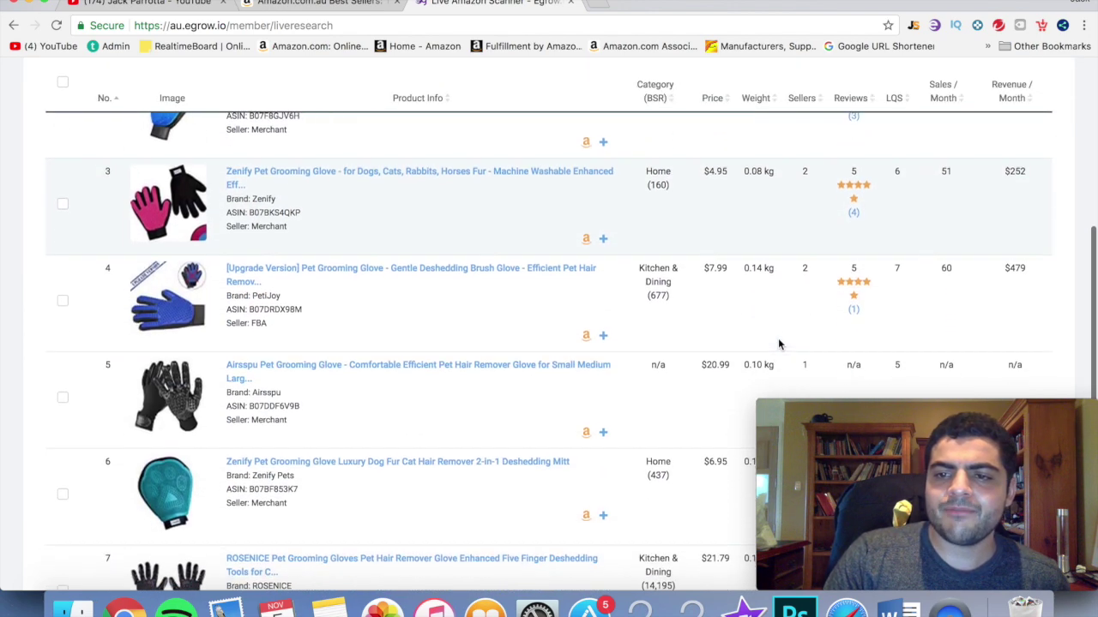
{"action": "scroll", "coordinate": [779, 343], "scroll_direction": "up", "scroll_amount": 3}
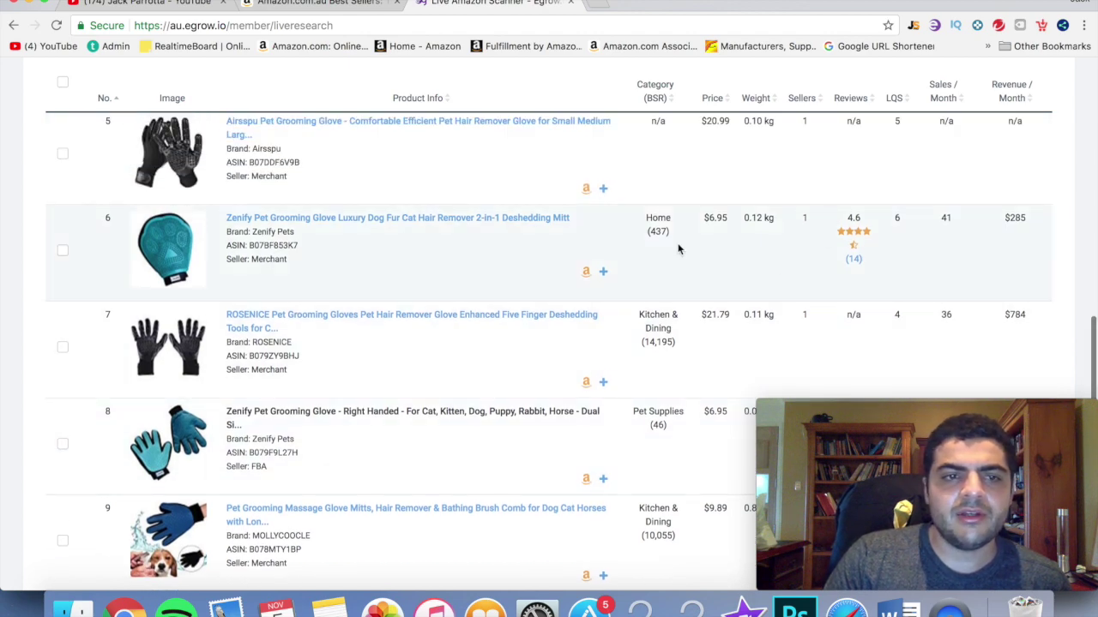
{"action": "mouse_move", "coordinate": [537, 287]}
{"action": "scroll", "coordinate": [536, 283], "scroll_direction": "up", "scroll_amount": 15}
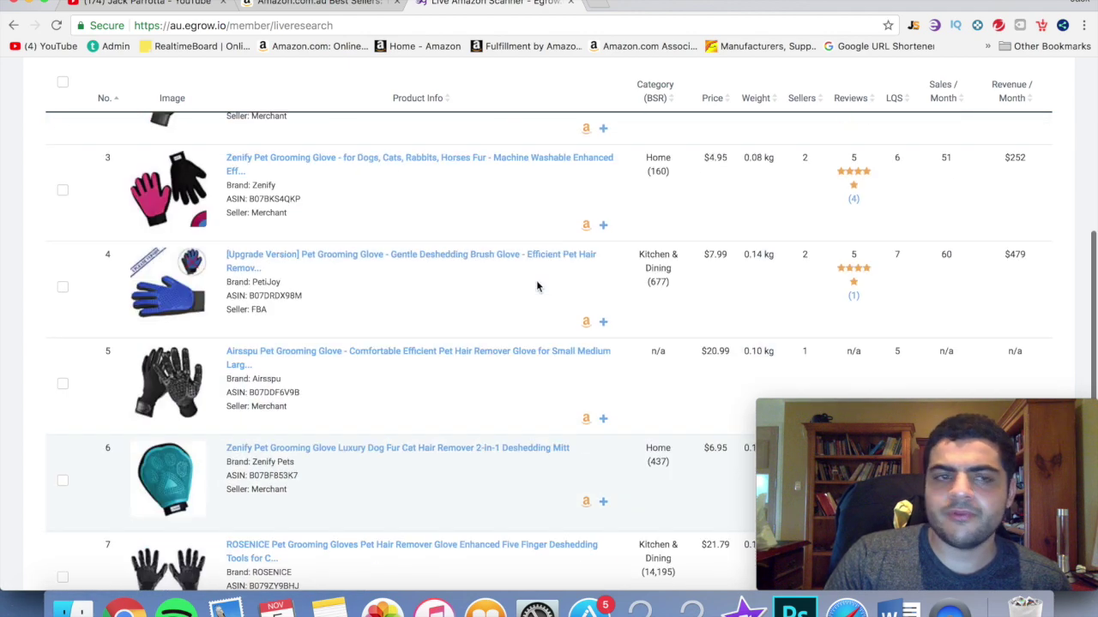
{"action": "scroll", "coordinate": [346, 346], "scroll_direction": "down", "scroll_amount": 3}
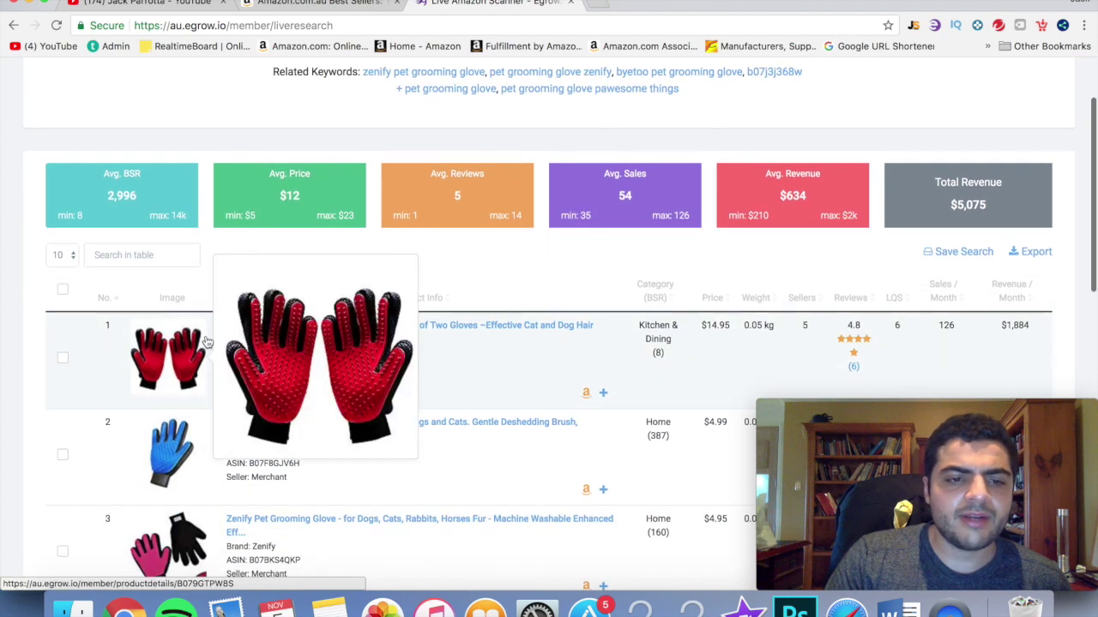
{"action": "mouse_move", "coordinate": [152, 357]}
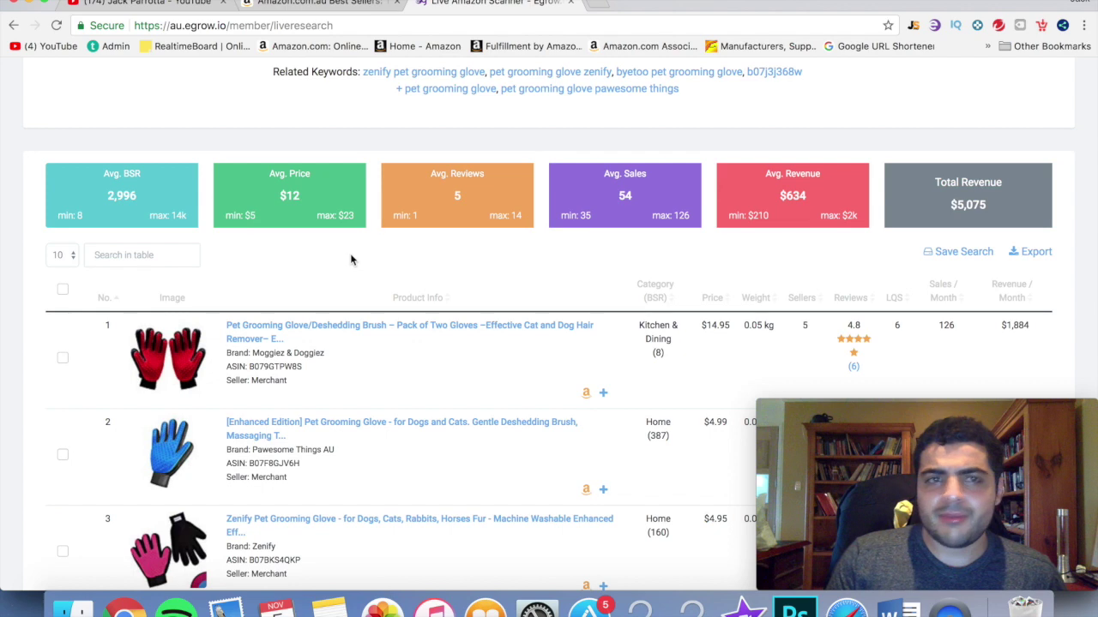
{"action": "scroll", "coordinate": [394, 156], "scroll_direction": "up", "scroll_amount": 3}
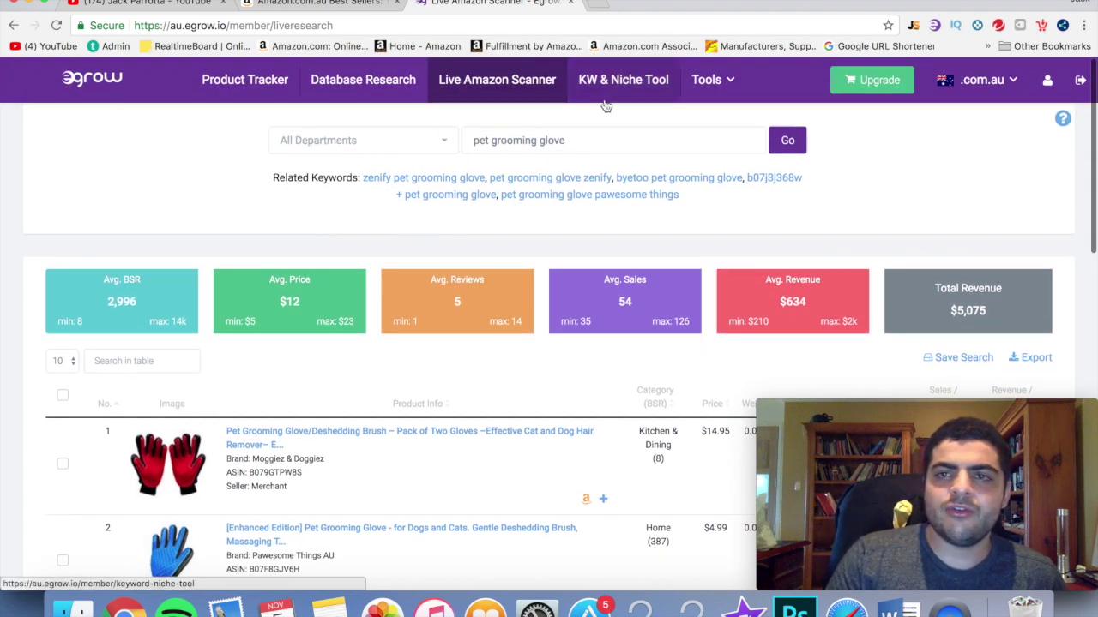
{"action": "left_click", "coordinate": [707, 79]}
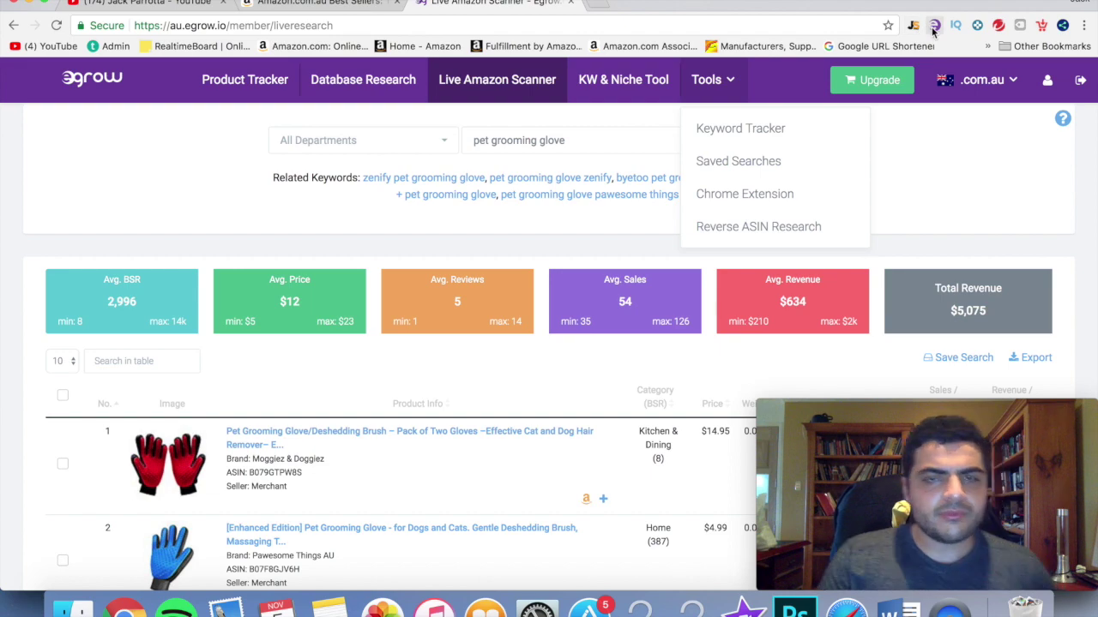
{"action": "left_click", "coordinate": [299, 5]}
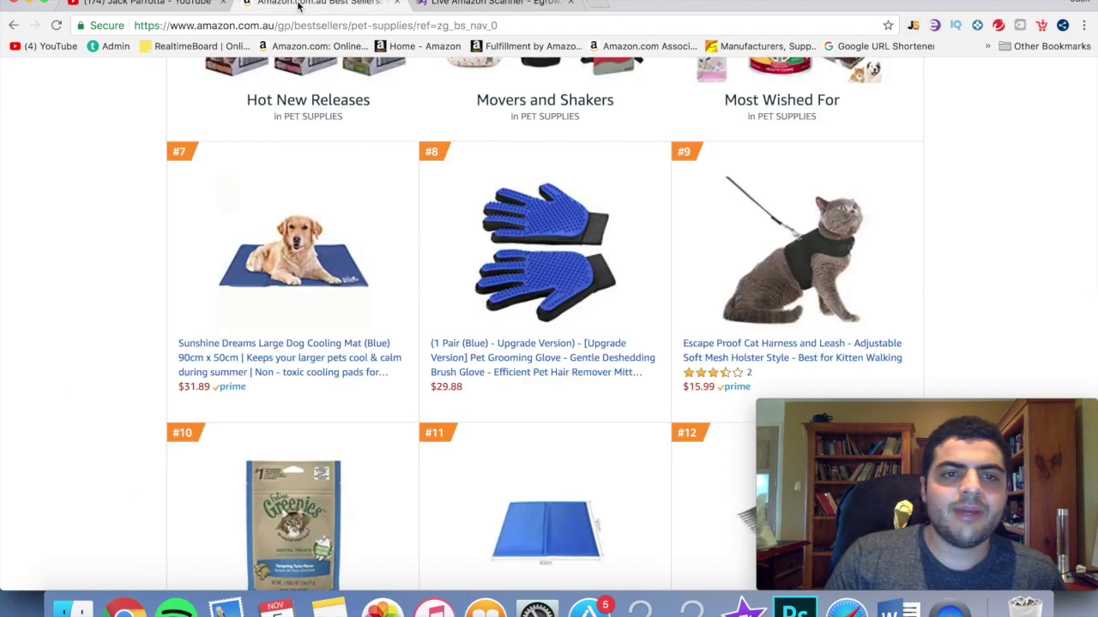
{"action": "scroll", "coordinate": [205, 235], "scroll_direction": "up", "scroll_amount": 10}
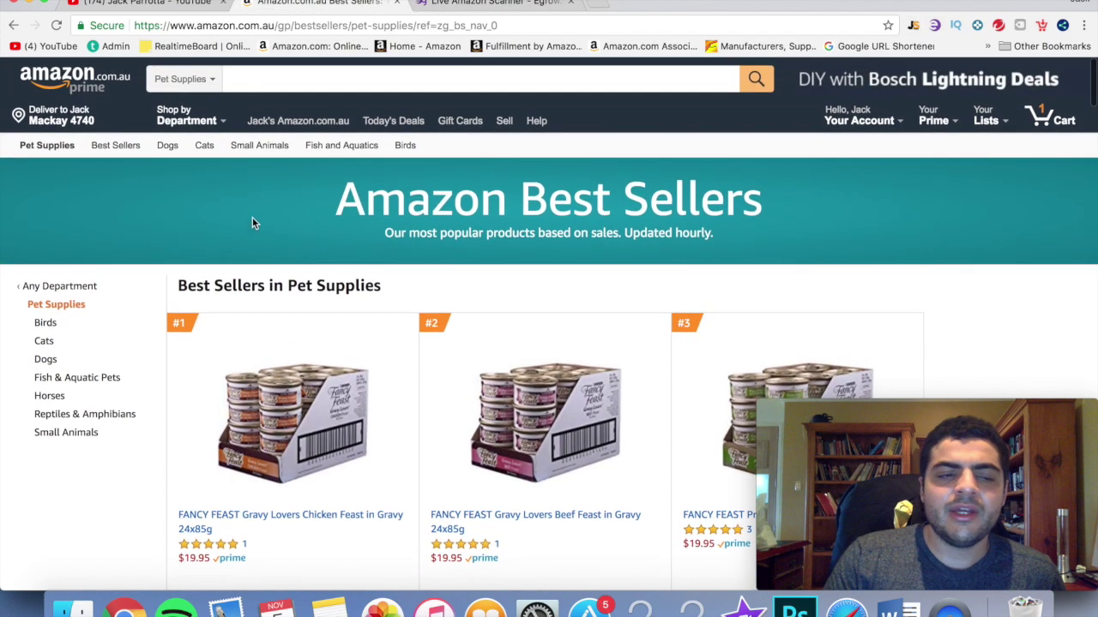
{"action": "left_click", "coordinate": [494, 3]}
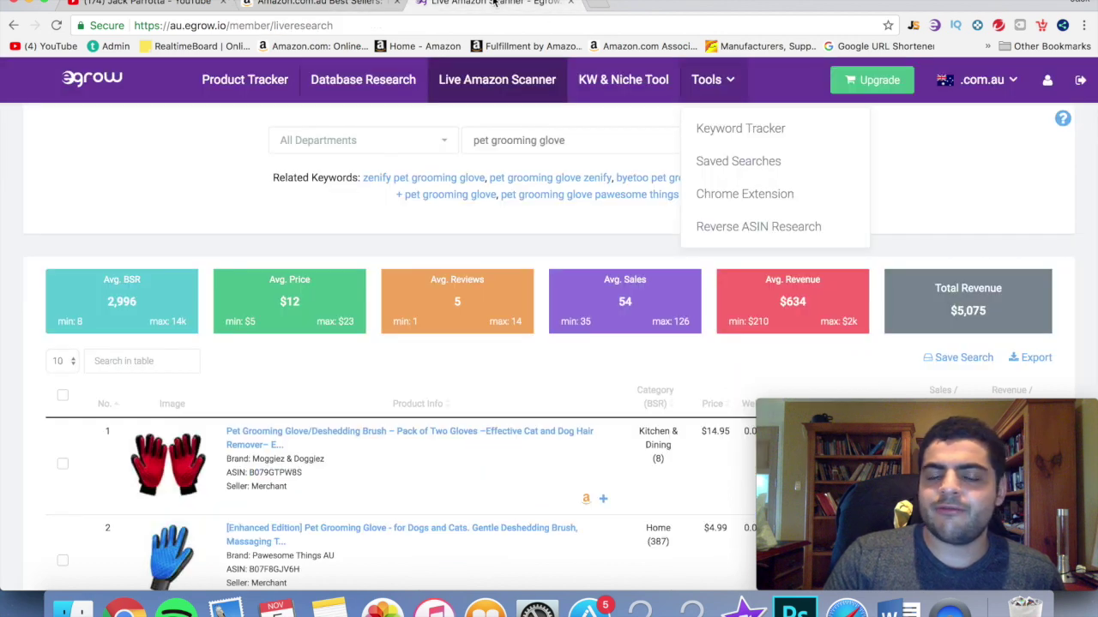
{"action": "left_click", "coordinate": [202, 165]}
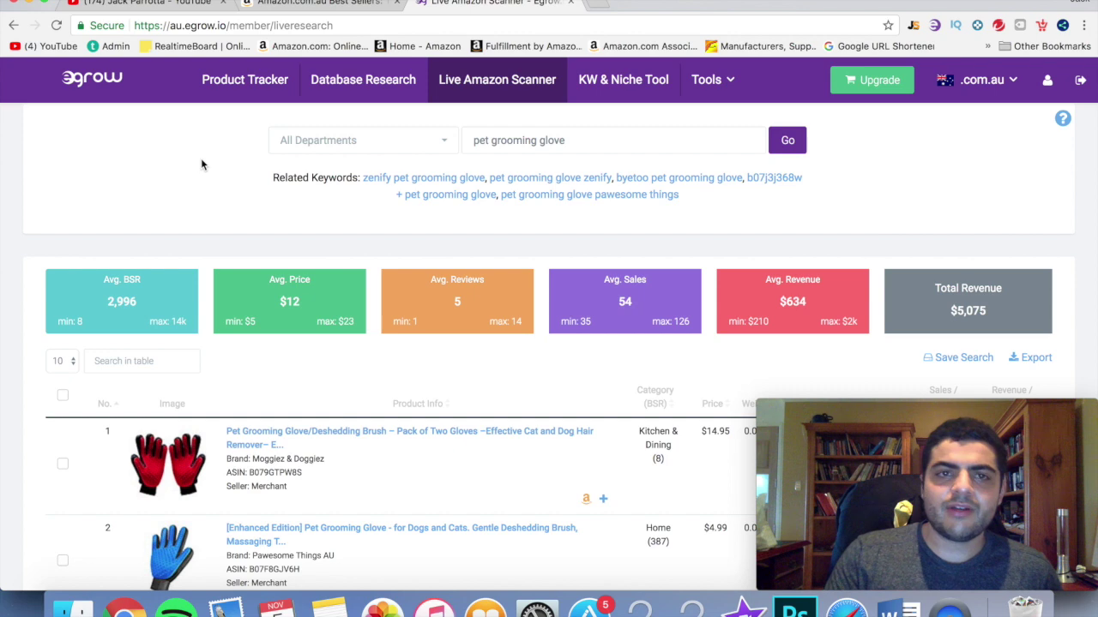
Take Amazon's Pet Supplies best sellers back to the overview of all departments and return to the Egrow scan results
{"action": "left_click", "coordinate": [300, 3]}
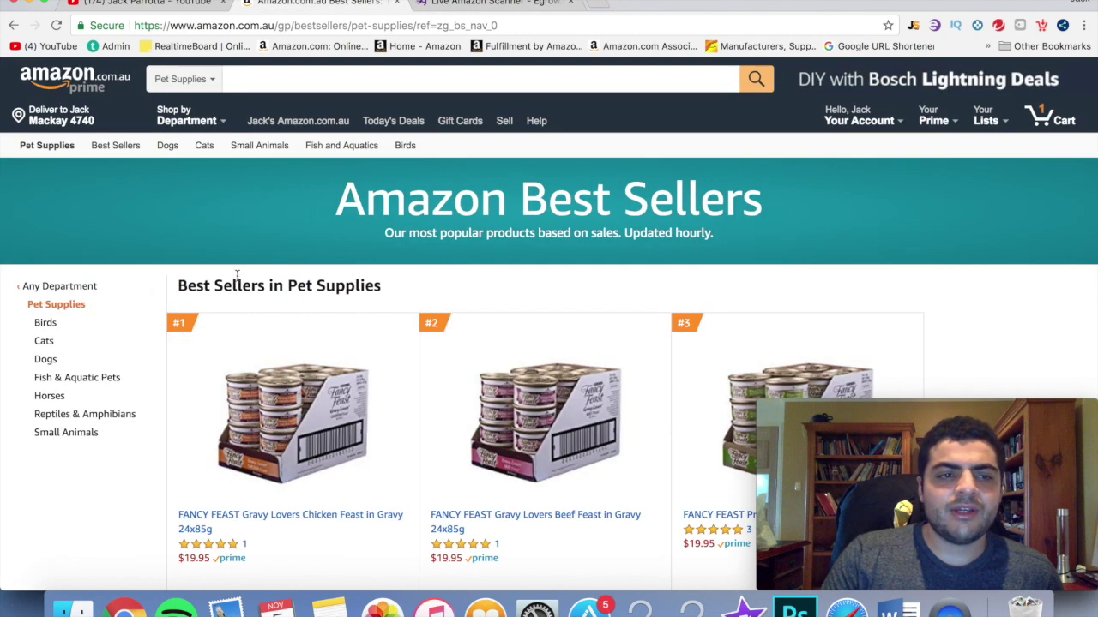
{"action": "left_click", "coordinate": [11, 25]}
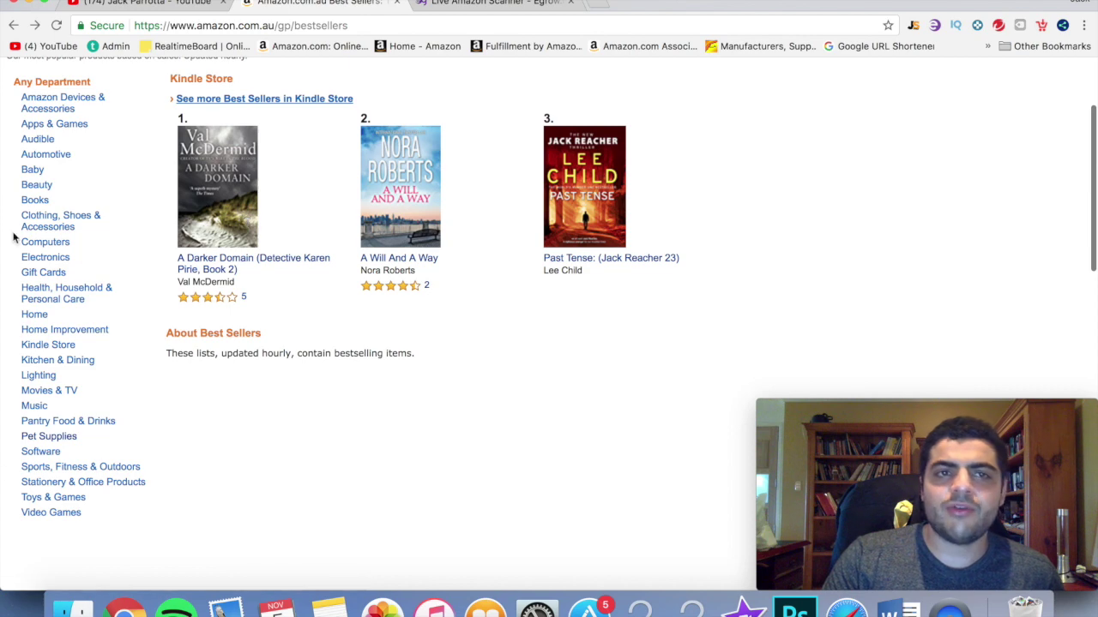
{"action": "left_click", "coordinate": [478, 2]}
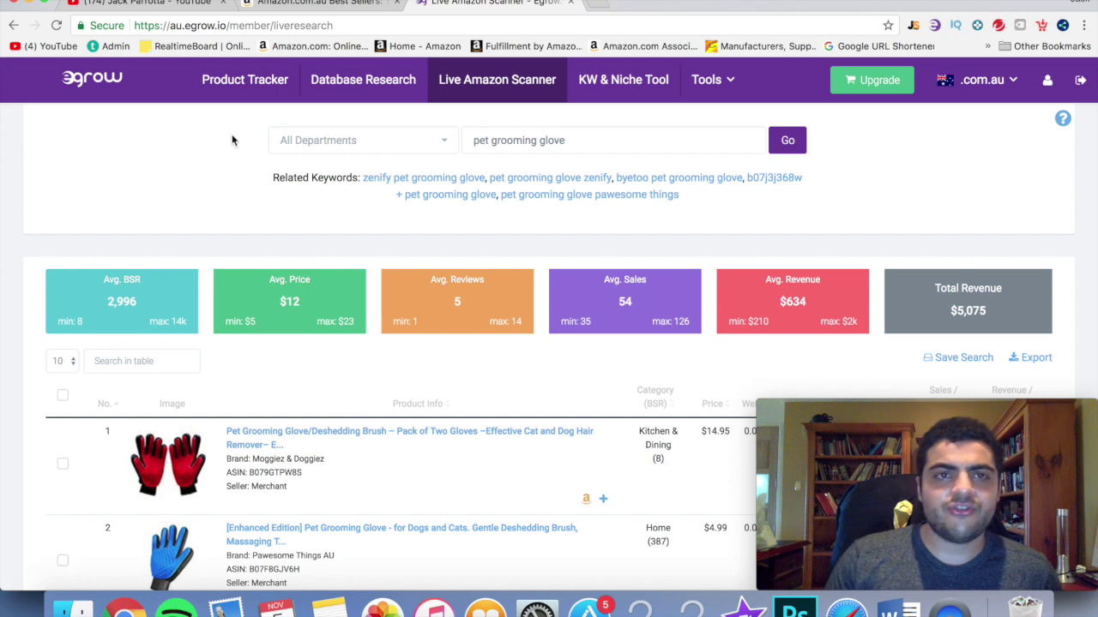
{"action": "left_click", "coordinate": [307, 7]}
{"action": "left_click", "coordinate": [431, 9]}
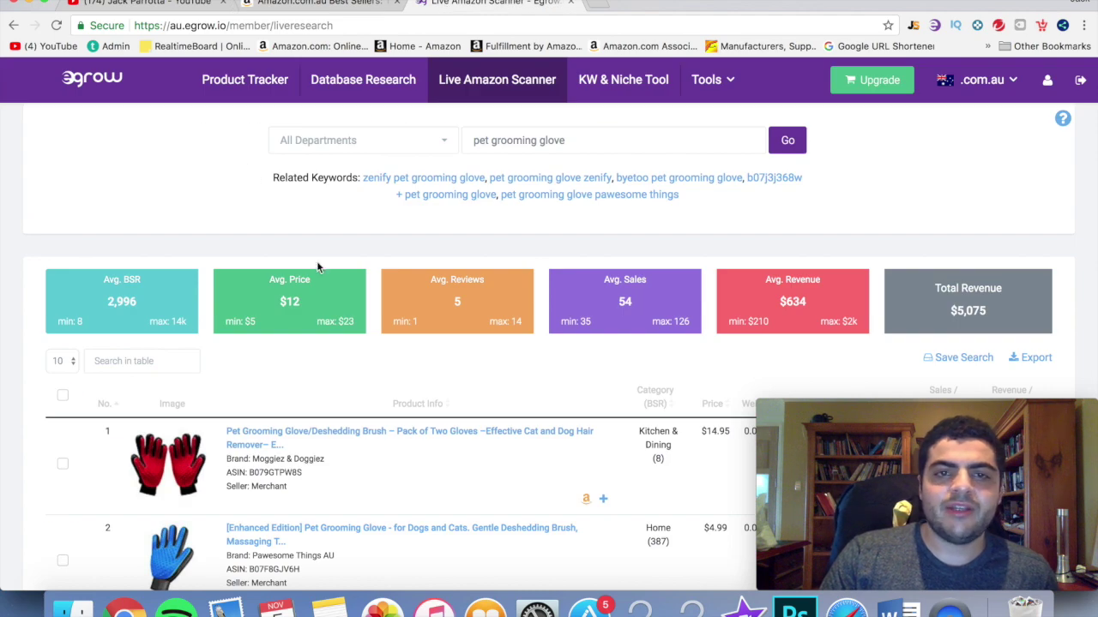
Add the first-listed red pet grooming gloves by Moggiez & Doggiez to the Product Tracker under All groups
{"action": "scroll", "coordinate": [331, 156], "scroll_direction": "down", "scroll_amount": 1}
{"action": "scroll", "coordinate": [331, 155], "scroll_direction": "down", "scroll_amount": 4}
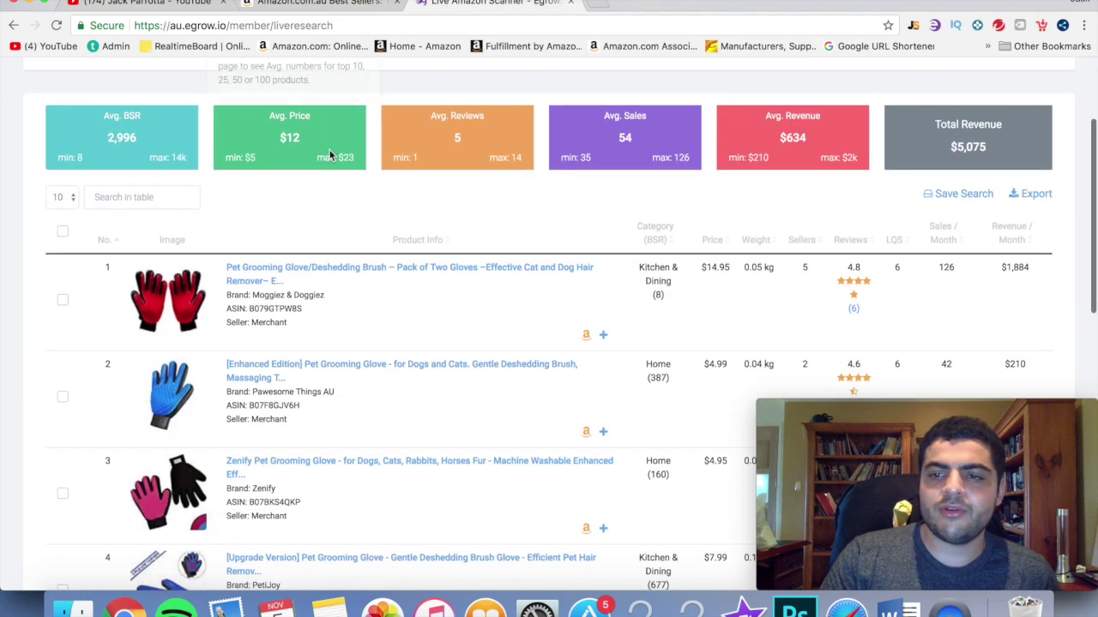
{"action": "left_click", "coordinate": [604, 336]}
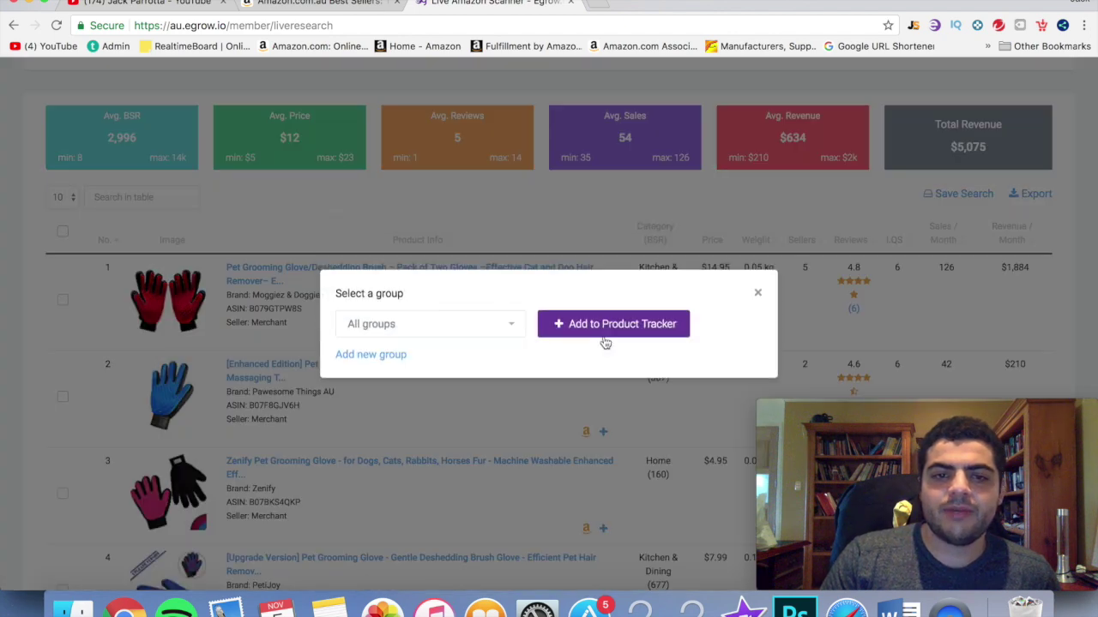
{"action": "left_click", "coordinate": [455, 326]}
{"action": "left_click", "coordinate": [454, 327]}
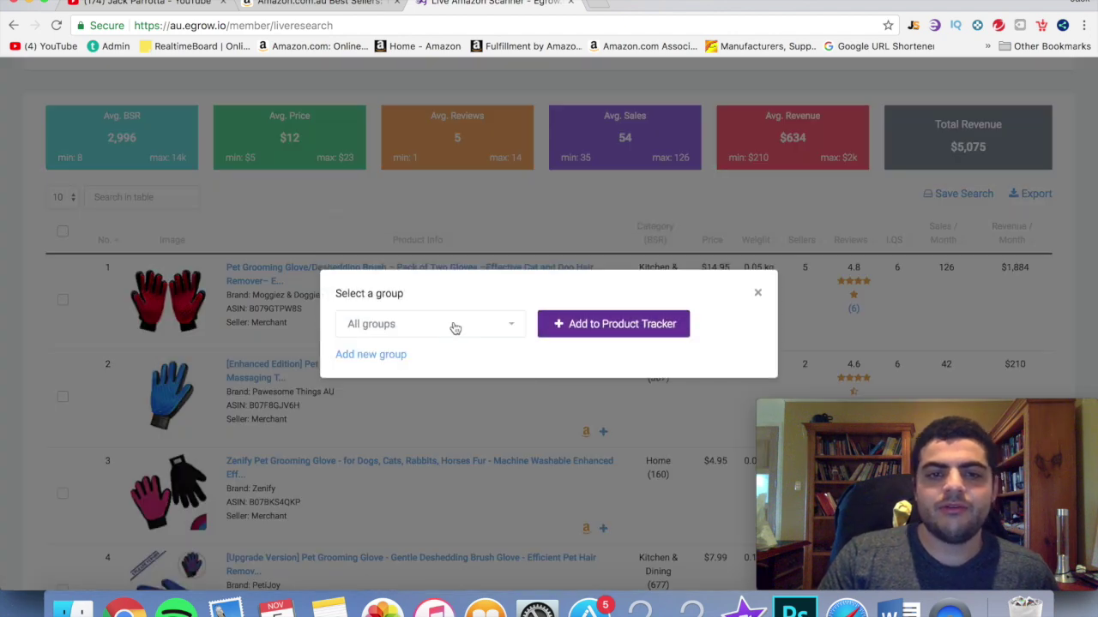
{"action": "left_click", "coordinate": [621, 330]}
Open the Product Tracker to review the tracked grooming gloves' figures and switch back to Amazon's all-departments best sellers
{"action": "scroll", "coordinate": [557, 223], "scroll_direction": "up", "scroll_amount": 3}
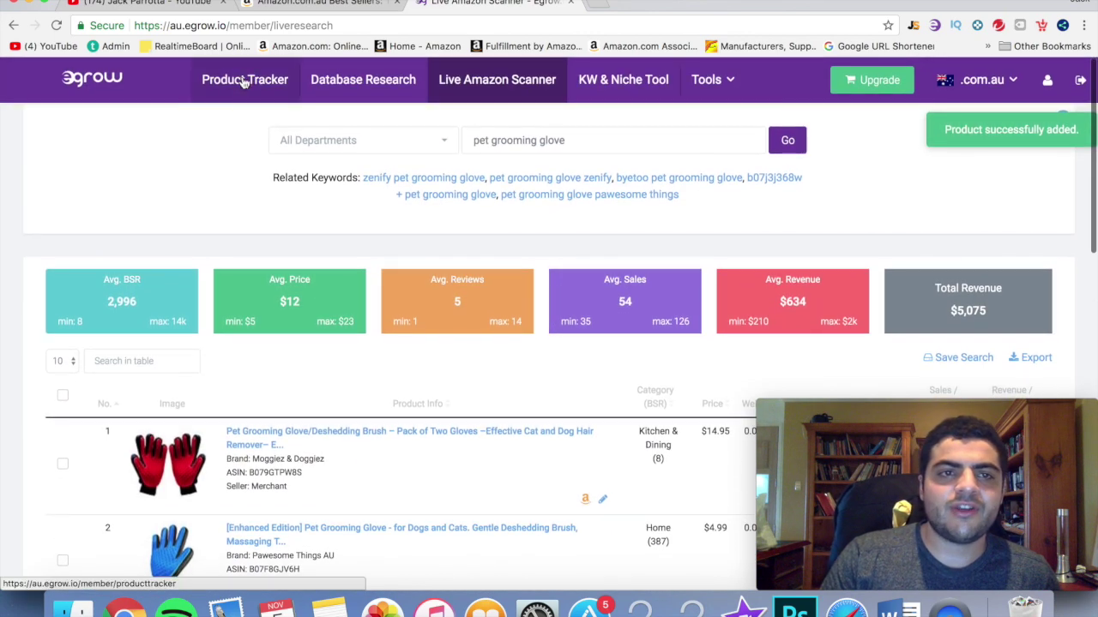
{"action": "left_click", "coordinate": [244, 80]}
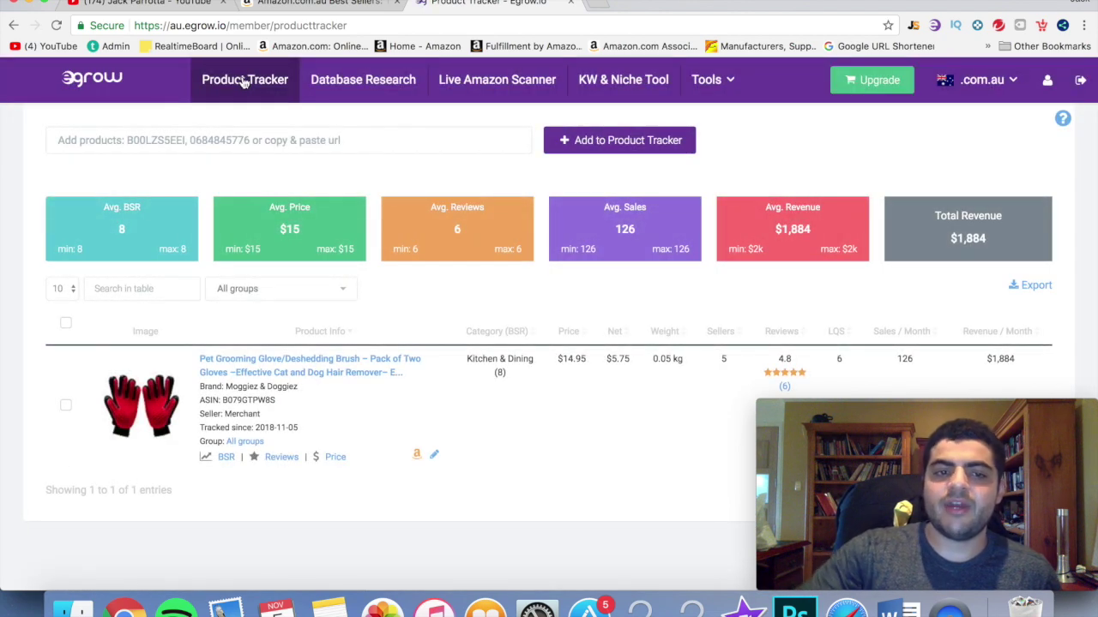
{"action": "scroll", "coordinate": [455, 216], "scroll_direction": "down", "scroll_amount": 1}
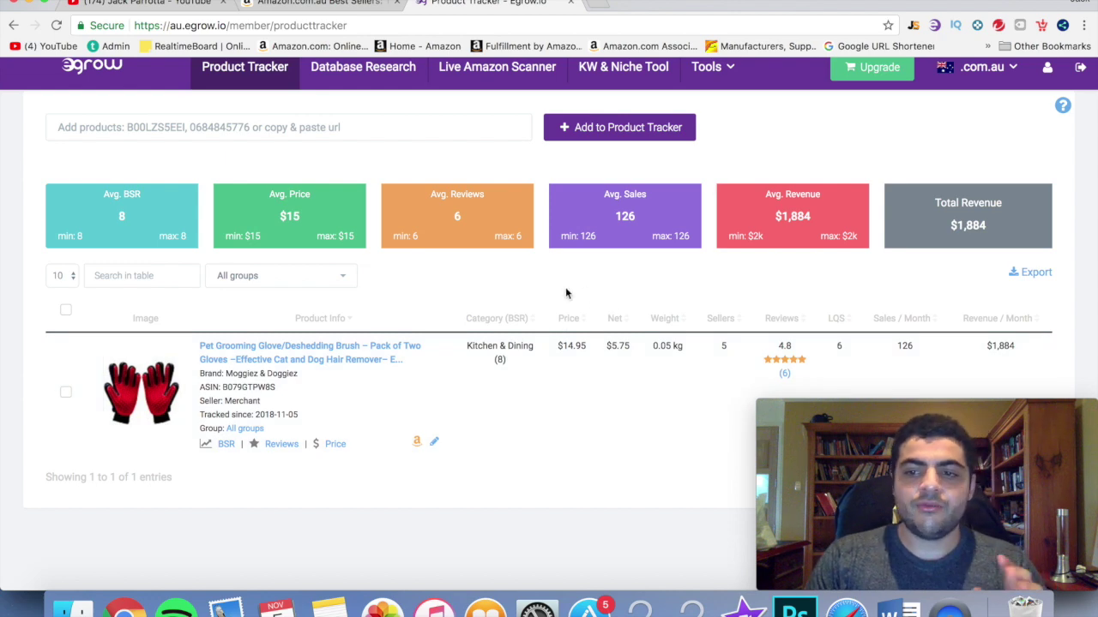
{"action": "left_click", "coordinate": [319, 4]}
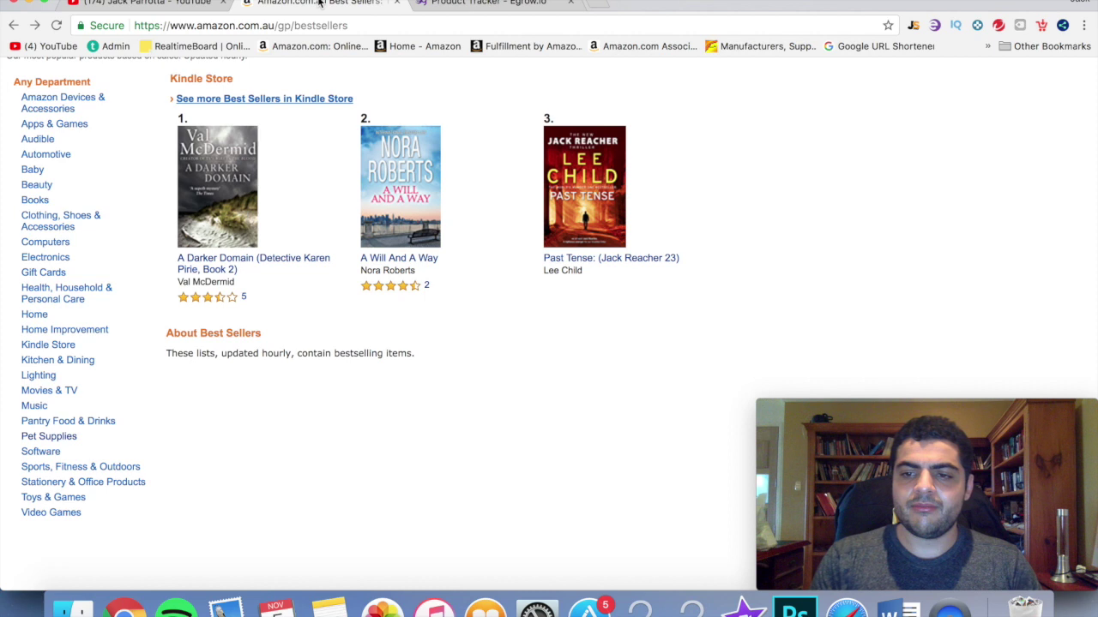